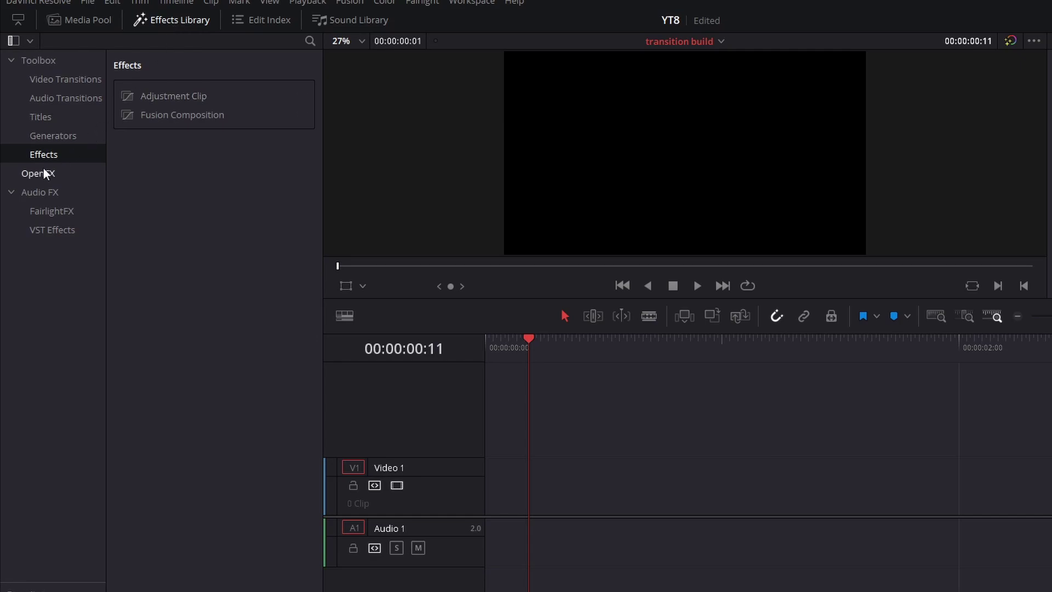
- Place a Fusion Composition clip at the start of V1 and trim it to about 1 second 30 frames
{"action": "left_click_drag", "start_coordinate": [155, 123], "coordinate": [489, 485]}
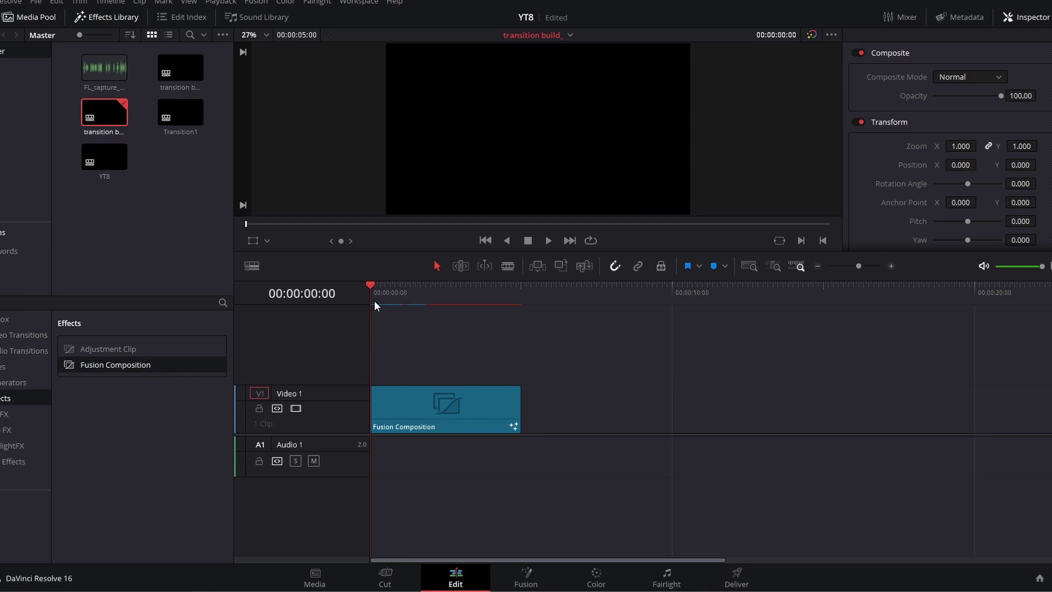
{"action": "left_click_drag", "start_coordinate": [378, 295], "coordinate": [416, 316]}
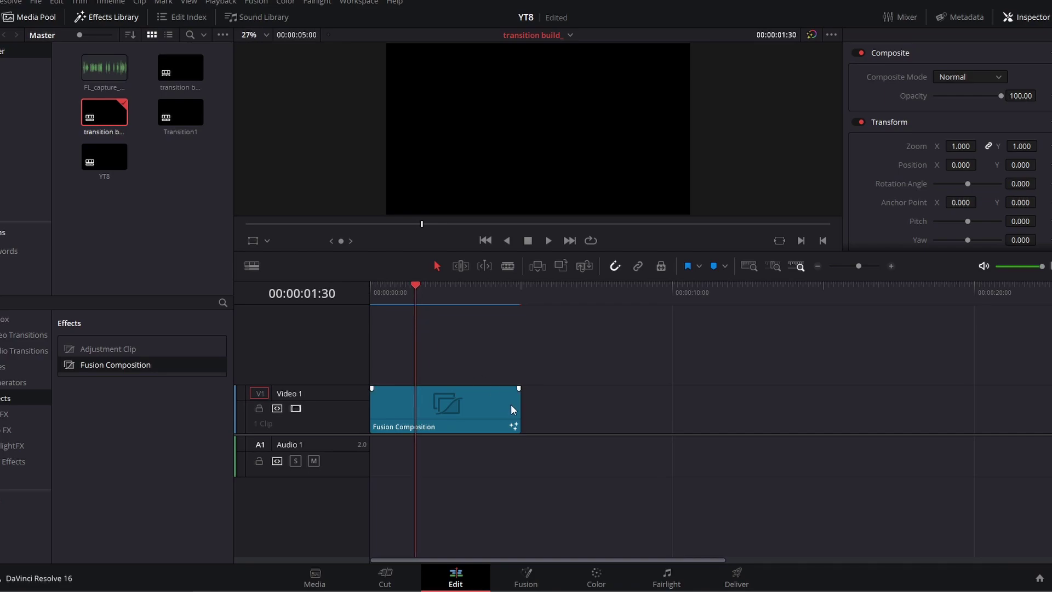
{"action": "left_click_drag", "start_coordinate": [515, 405], "coordinate": [415, 404]}
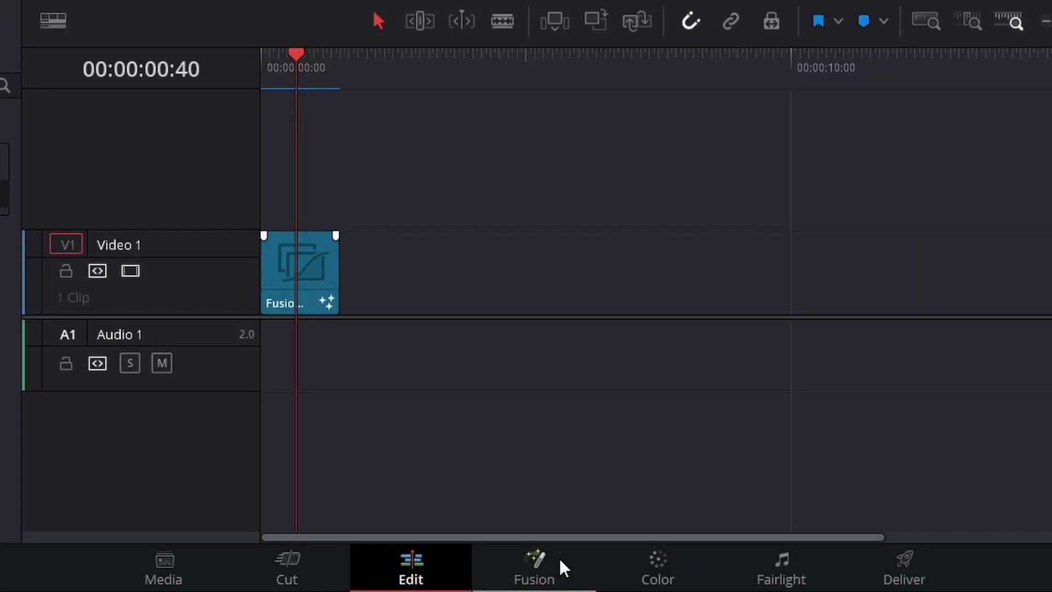
- Open the composition on the Fusion page and select the MediaOut1 node
{"action": "left_click", "coordinate": [560, 558]}
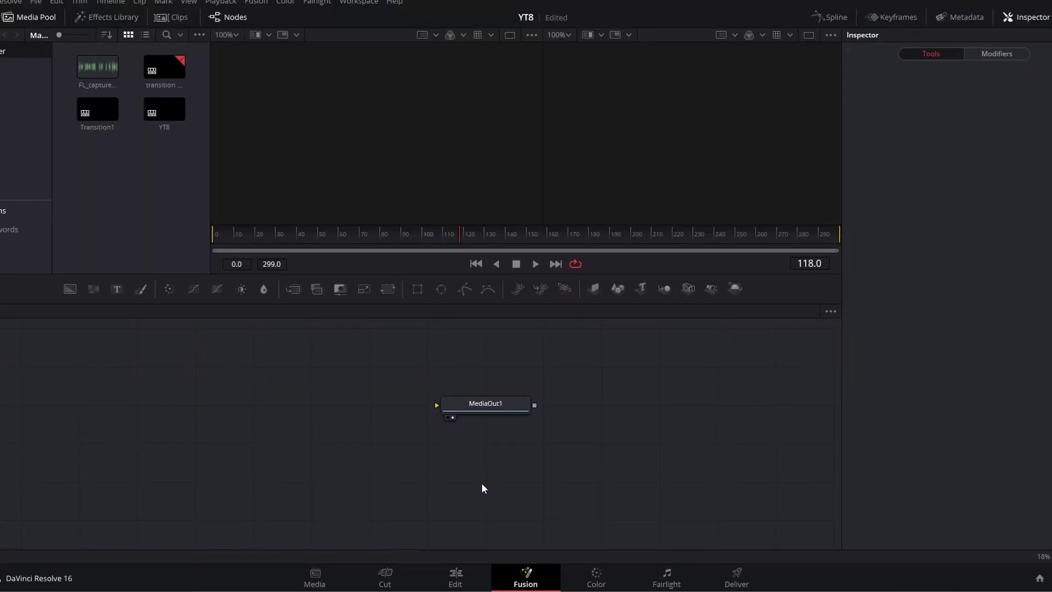
{"action": "left_click_drag", "start_coordinate": [253, 349], "coordinate": [257, 369]}
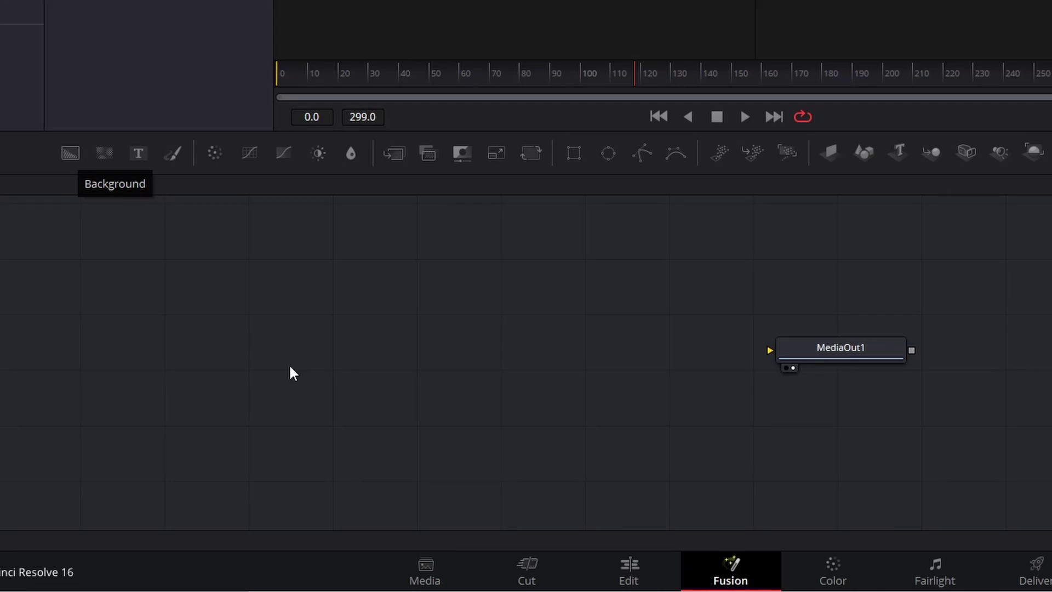
{"action": "left_click", "coordinate": [857, 355]}
{"action": "left_click_drag", "start_coordinate": [257, 341], "coordinate": [346, 298]}
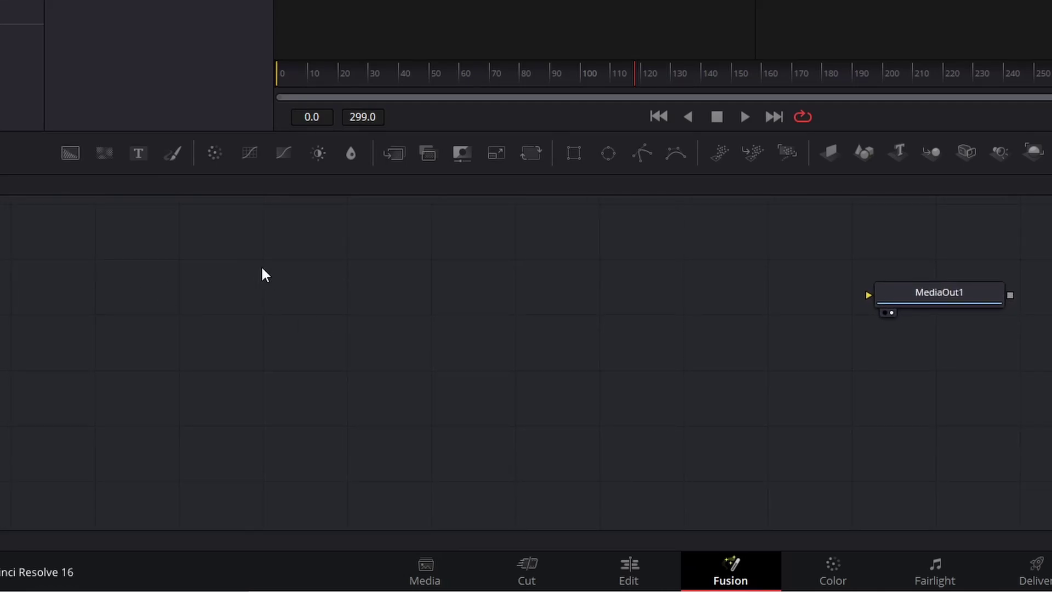
- Add five Background nodes chained together through Merge1 to Merge4
{"action": "left_click", "coordinate": [70, 154]}
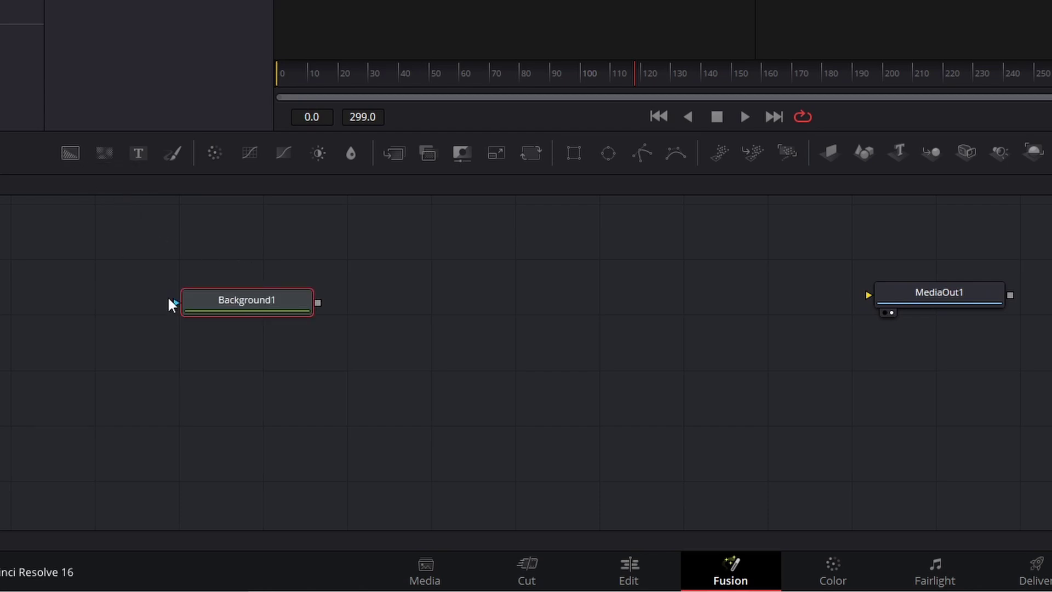
{"action": "left_click", "coordinate": [69, 155]}
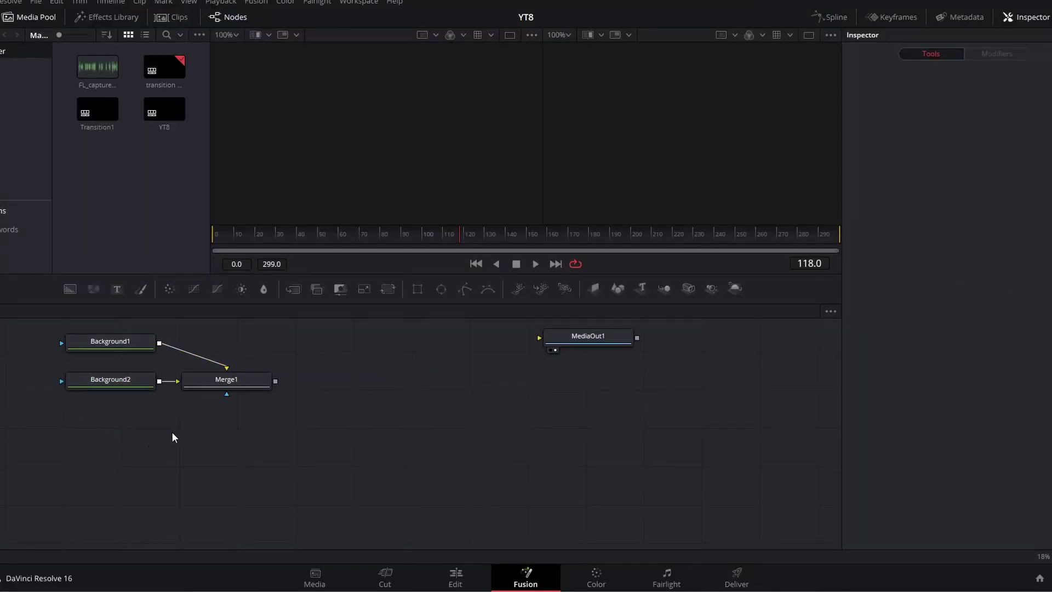
{"action": "left_click", "coordinate": [211, 381]}
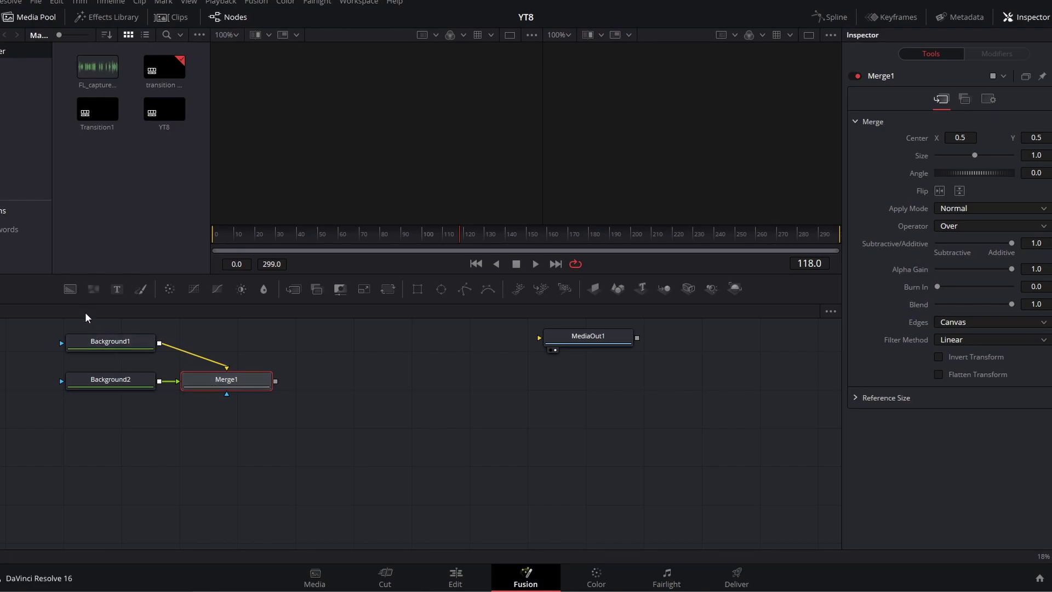
{"action": "left_click", "coordinate": [69, 289]}
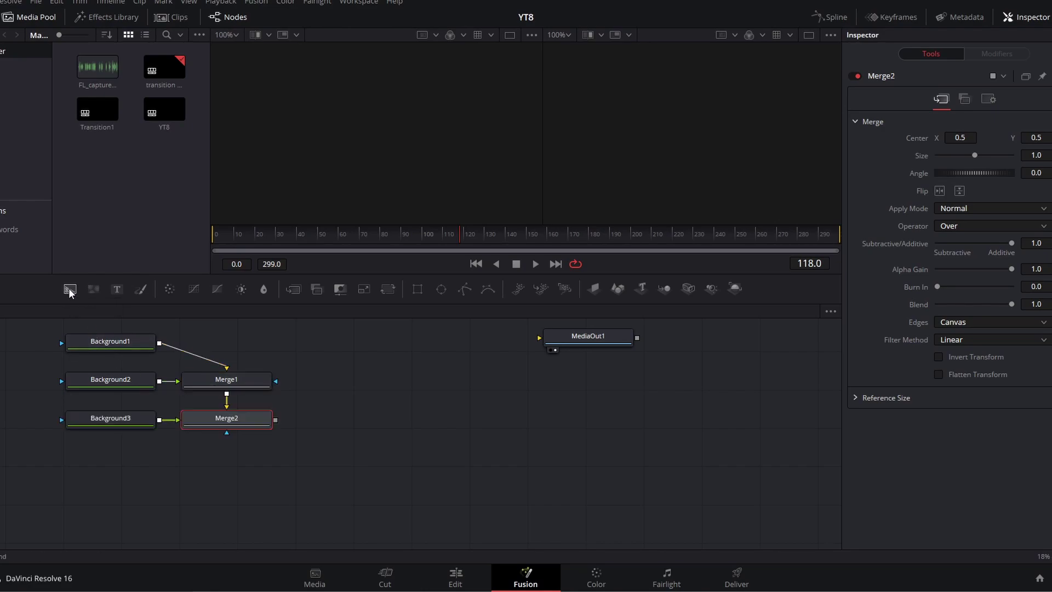
{"action": "left_click", "coordinate": [69, 289]}
{"action": "left_click", "coordinate": [70, 289]}
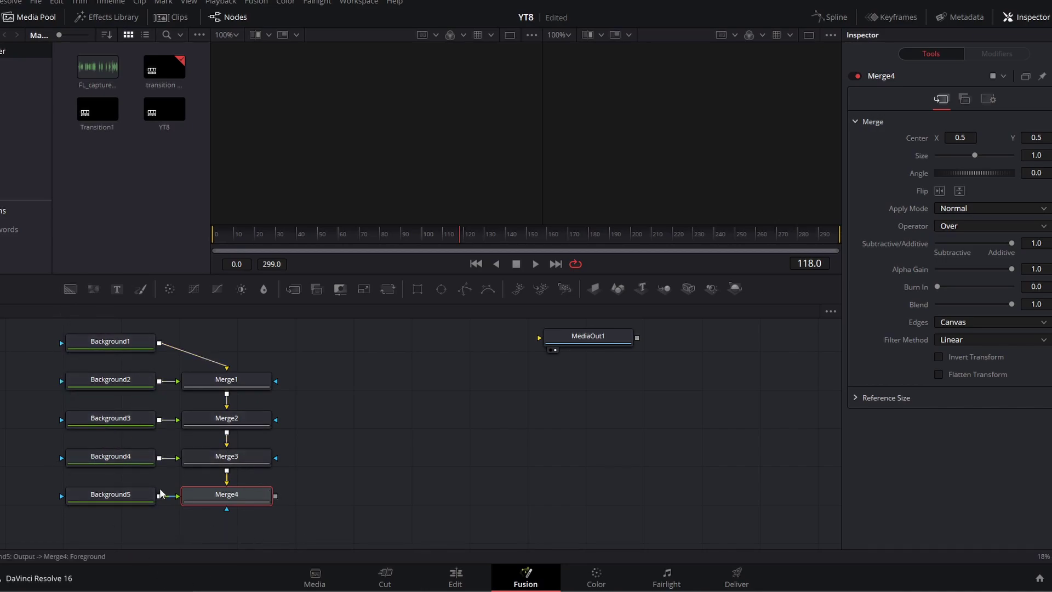
{"action": "mouse_move", "coordinate": [237, 507]}
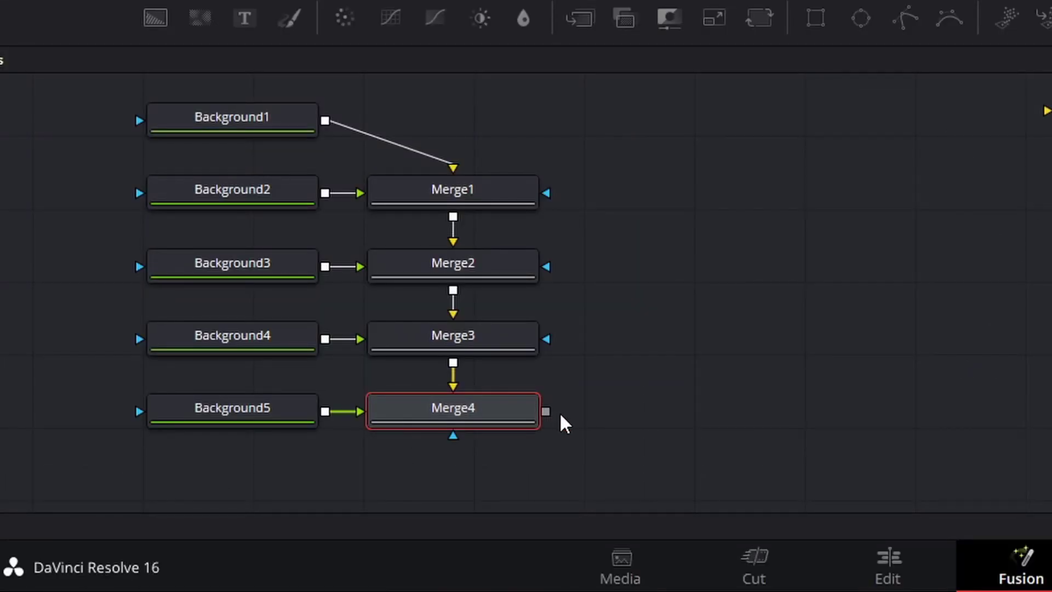
- Connect Merge4 to MediaOut1 and give Background1–5 different greys, topping with light grey 0.906
{"action": "left_click_drag", "start_coordinate": [545, 411], "coordinate": [732, 194]}
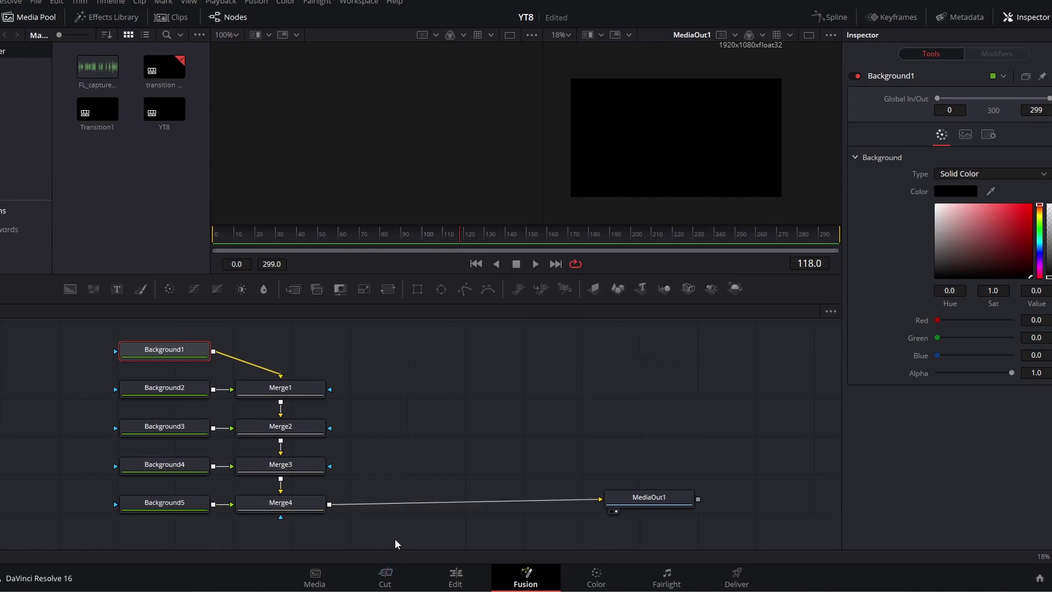
{"action": "left_click_drag", "start_coordinate": [950, 268], "coordinate": [931, 212]}
{"action": "left_click", "coordinate": [165, 388]}
{"action": "left_click", "coordinate": [201, 431]}
{"action": "left_click", "coordinate": [207, 469]}
{"action": "left_click", "coordinate": [174, 503]}
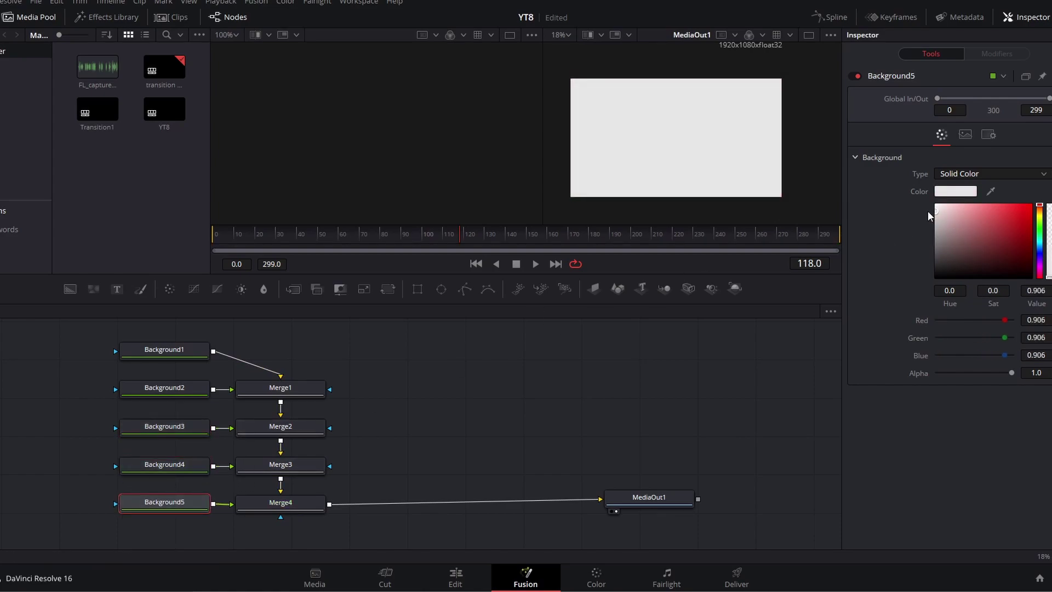
{"action": "left_click_drag", "start_coordinate": [469, 511], "coordinate": [547, 508]}
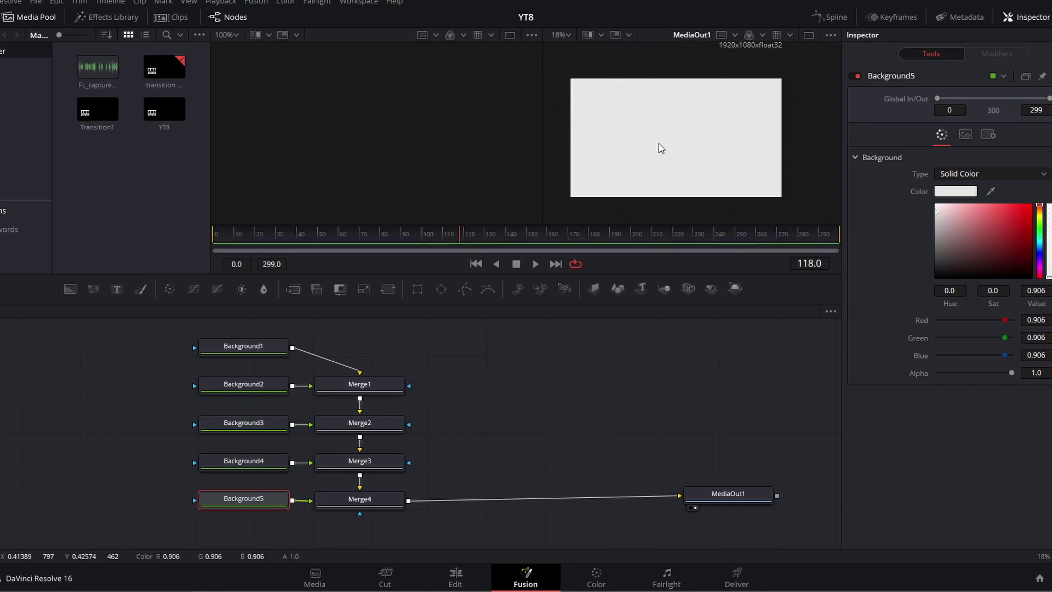
{"action": "left_click_drag", "start_coordinate": [510, 438], "coordinate": [609, 460]}
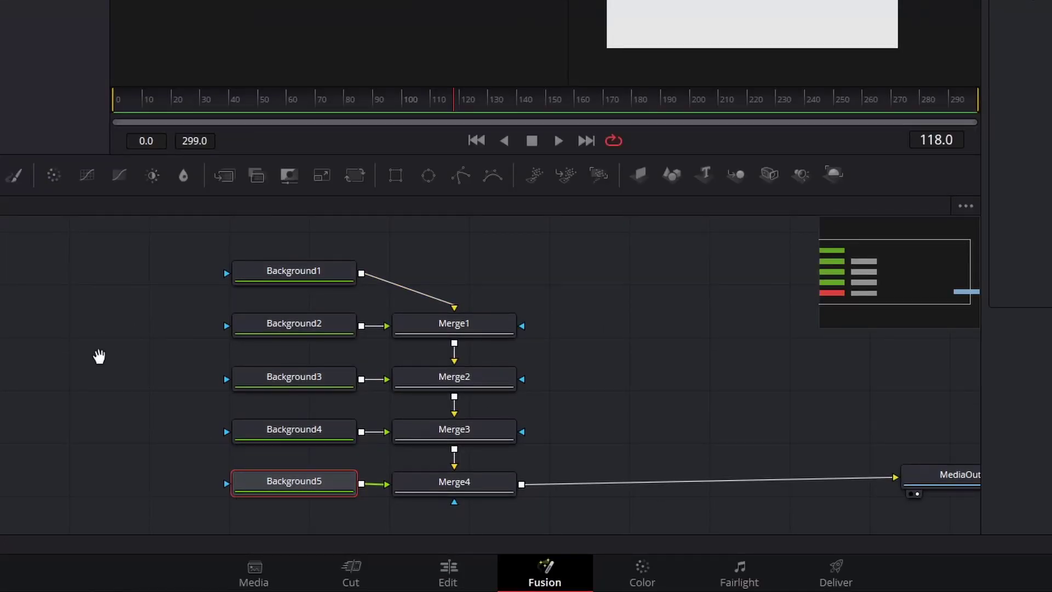
{"action": "left_click_drag", "start_coordinate": [98, 356], "coordinate": [1, 312]}
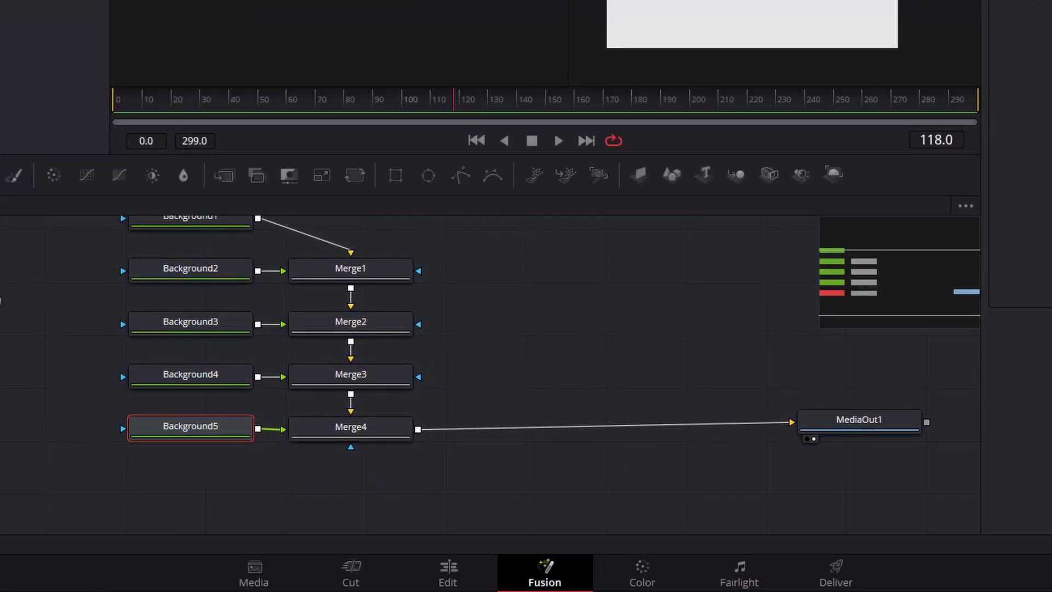
{"action": "left_click", "coordinate": [396, 175]}
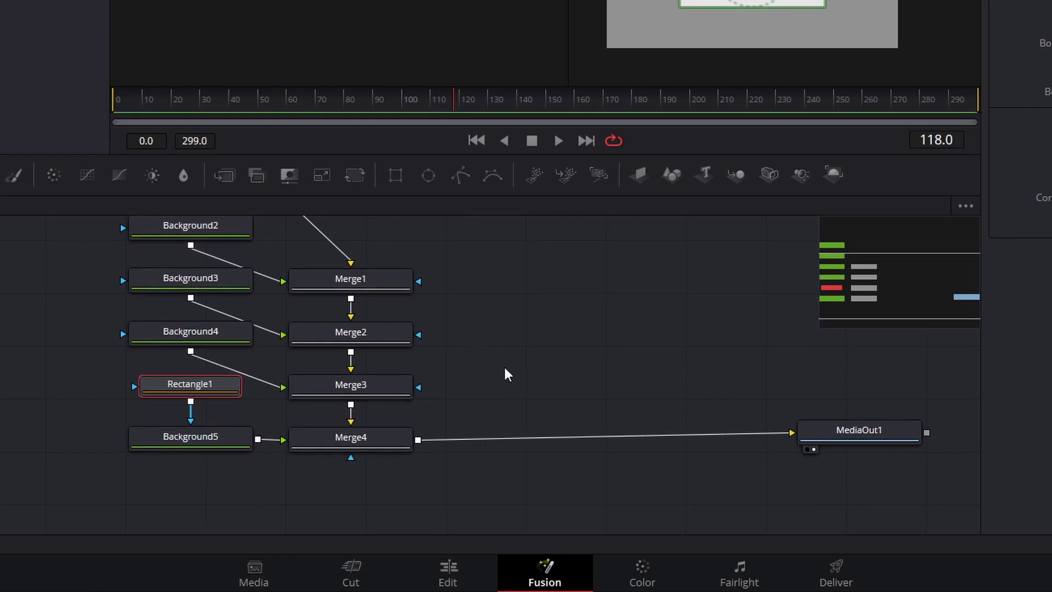
{"action": "left_click_drag", "start_coordinate": [336, 375], "coordinate": [106, 437]}
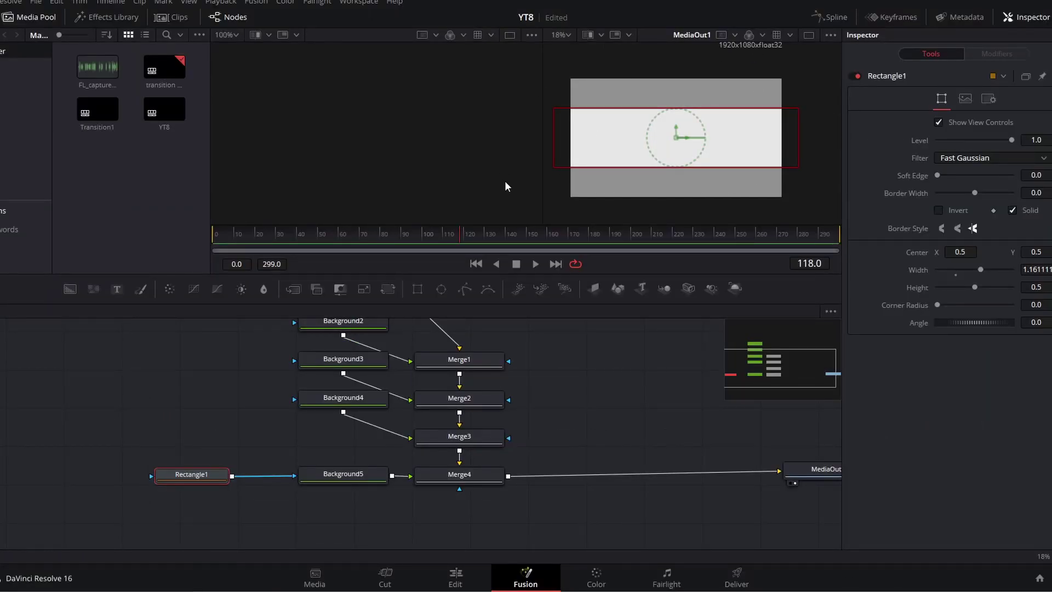
{"action": "mouse_move", "coordinate": [678, 143]}
{"action": "left_mouse_down"}
{"action": "mouse_move", "coordinate": [701, 130]}
{"action": "mouse_move", "coordinate": [678, 117]}
{"action": "mouse_move", "coordinate": [680, 152]}
{"action": "left_mouse_up"}
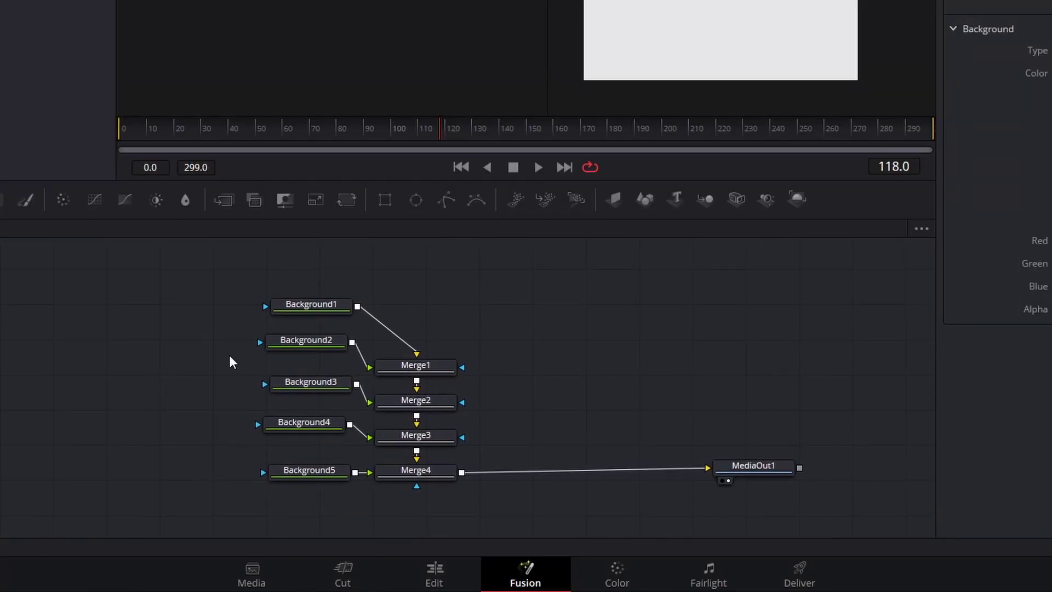
- Add a Rectangle mask node, widen the rectangle and rotate it to a diagonal
{"action": "left_click", "coordinate": [385, 201]}
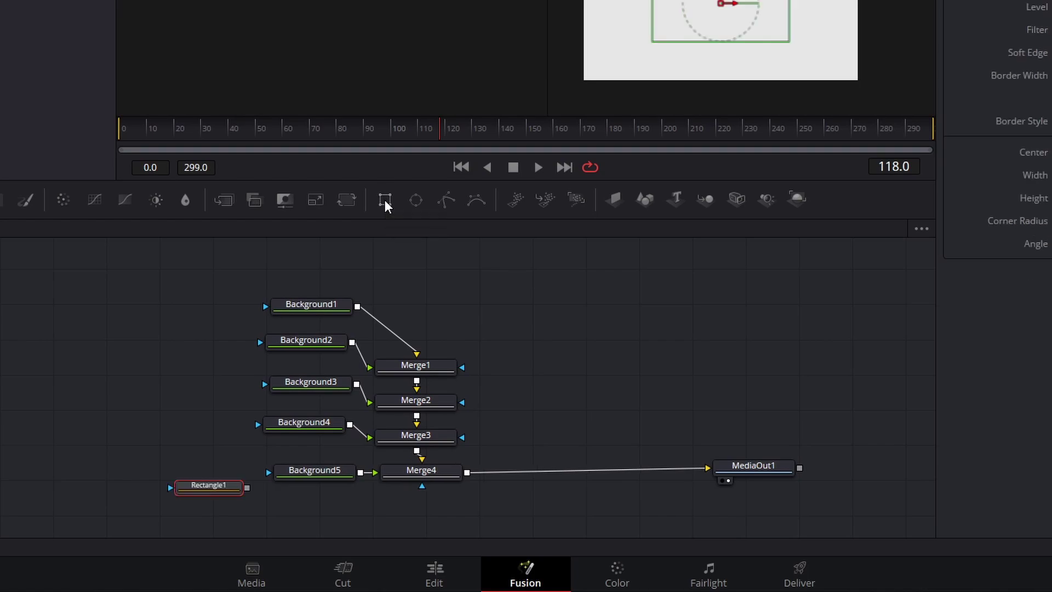
{"action": "left_click_drag", "start_coordinate": [214, 489], "coordinate": [118, 365]}
{"action": "left_click_drag", "start_coordinate": [788, 17], "coordinate": [869, 2]}
{"action": "scroll", "coordinate": [676, 133], "scroll_direction": "down", "scroll_amount": 2}
{"action": "left_click_drag", "start_coordinate": [640, 172], "coordinate": [637, 201]}
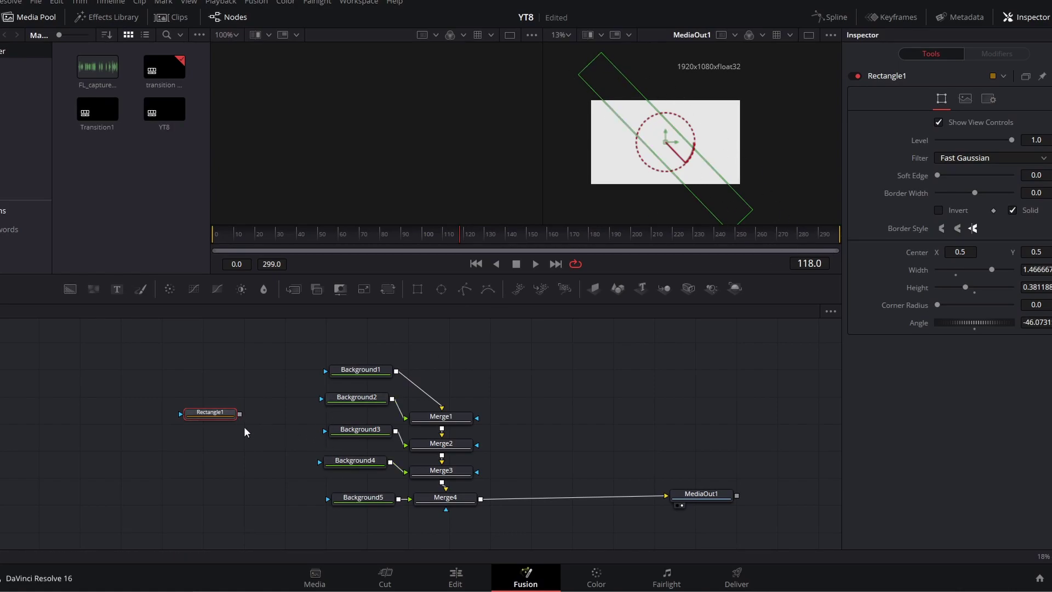
- Connect Rectangle1 as the mask input of the Background nodes
{"action": "left_click_drag", "start_coordinate": [205, 416], "coordinate": [327, 373]}
{"action": "left_click_drag", "start_coordinate": [253, 415], "coordinate": [316, 406]}
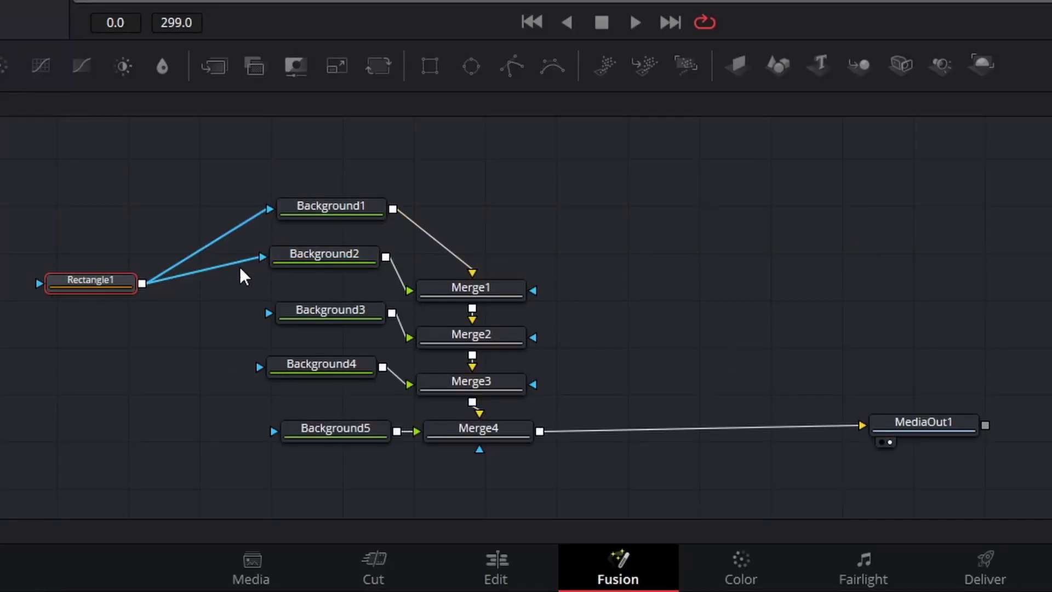
{"action": "left_click_drag", "start_coordinate": [142, 284], "coordinate": [261, 368]}
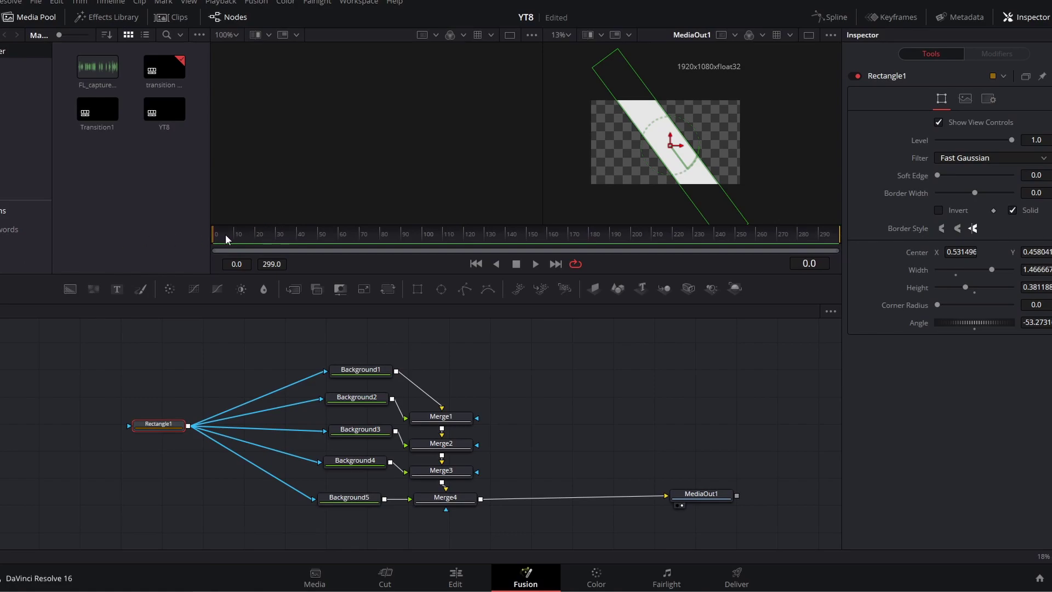
- Keyframe Rectangle1's Center so the stripe moves from off-frame left into the frame by frame 68
{"action": "left_click_drag", "start_coordinate": [162, 428], "coordinate": [155, 428]}
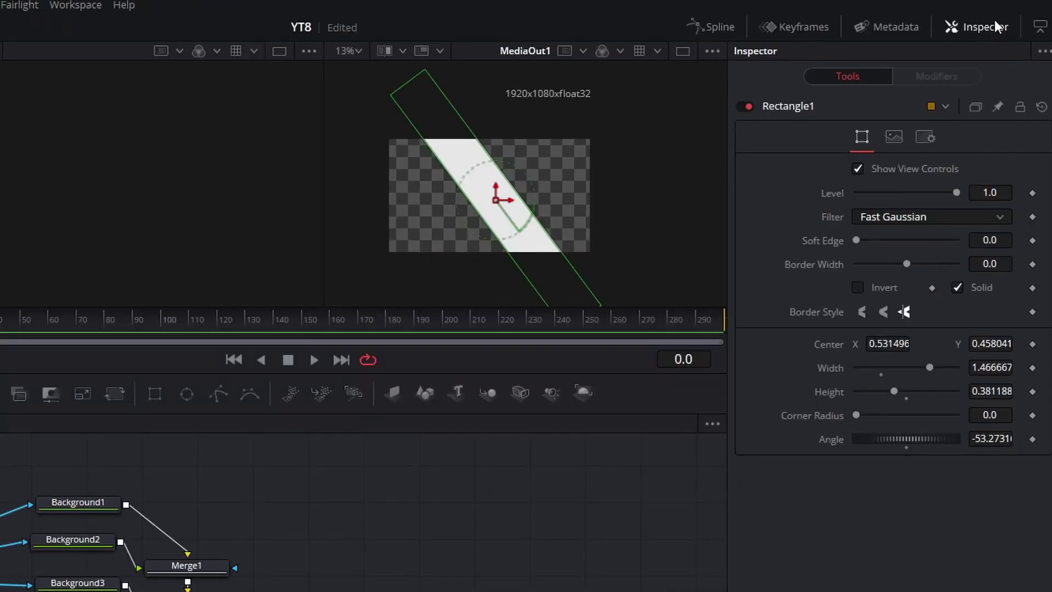
{"action": "left_click", "coordinate": [1033, 344]}
{"action": "left_click_drag", "start_coordinate": [509, 197], "coordinate": [331, 259]}
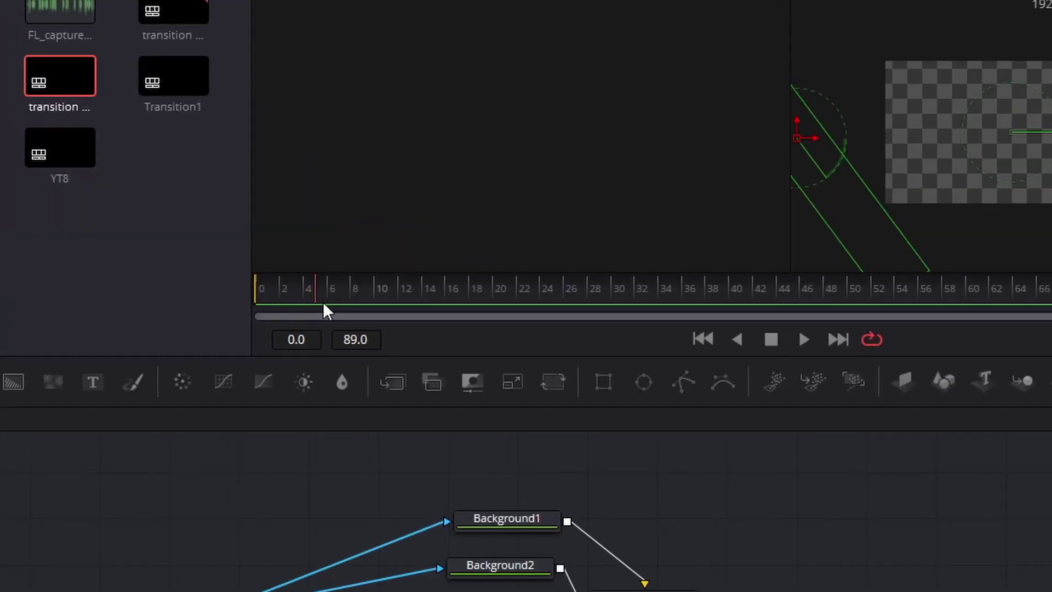
{"action": "left_click_drag", "start_coordinate": [768, 347], "coordinate": [741, 316]}
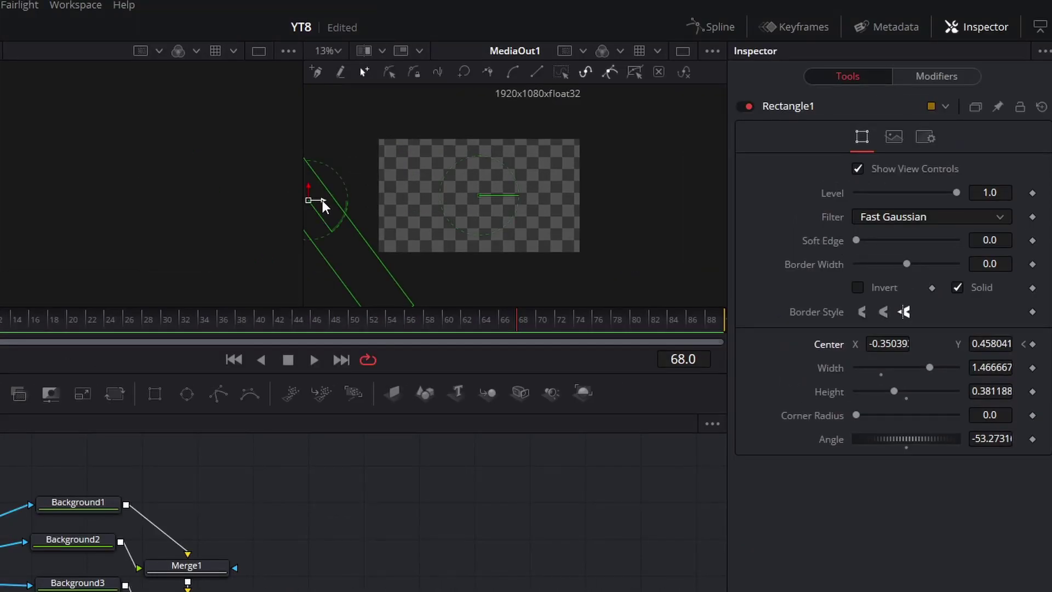
{"action": "left_click_drag", "start_coordinate": [322, 199], "coordinate": [679, 245]}
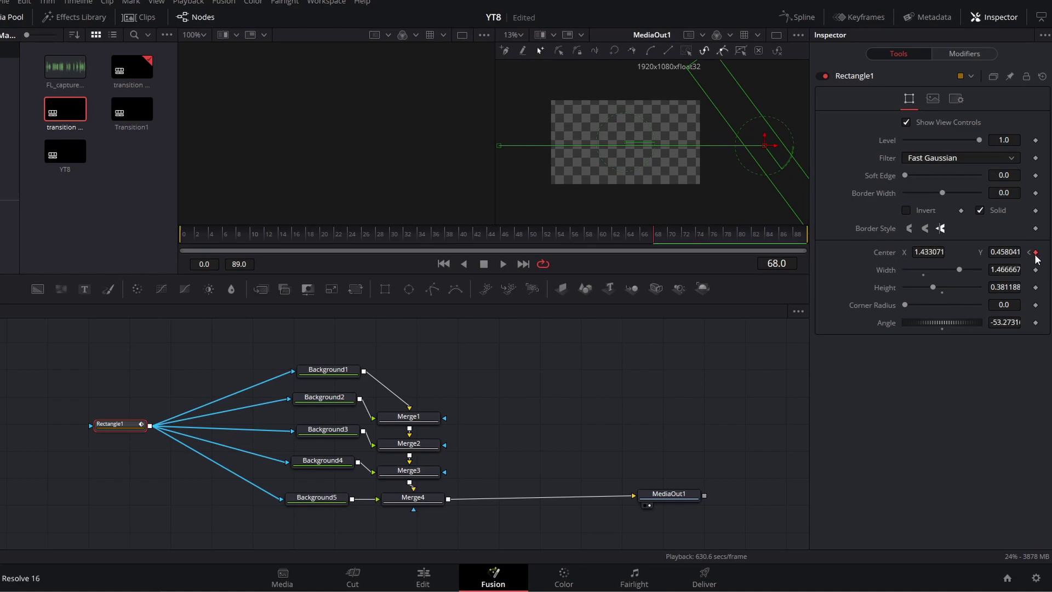
- Play the animation from the first frame and scrub later frames to check the stripe's motion
{"action": "left_click_drag", "start_coordinate": [645, 238], "coordinate": [164, 266]}
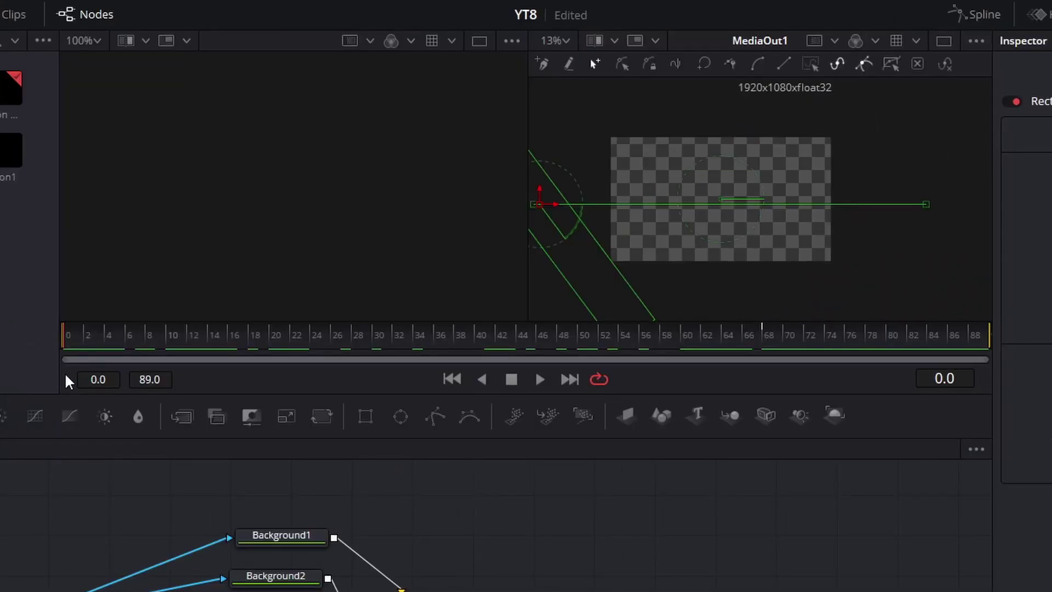
{"action": "key", "text": "space"}
{"action": "left_click_drag", "start_coordinate": [569, 415], "coordinate": [439, 375]}
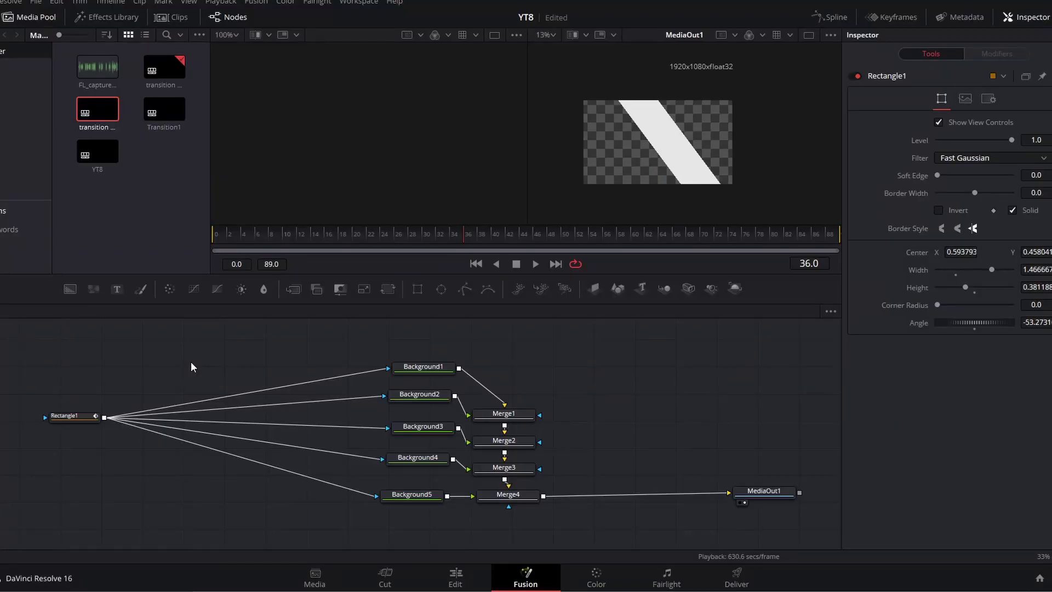
- Insert a Time Speed node between Rectangle1 and Background2 and set its Delay to 6
{"action": "key", "text": "shift+space"}
{"action": "type", "text": "time"}
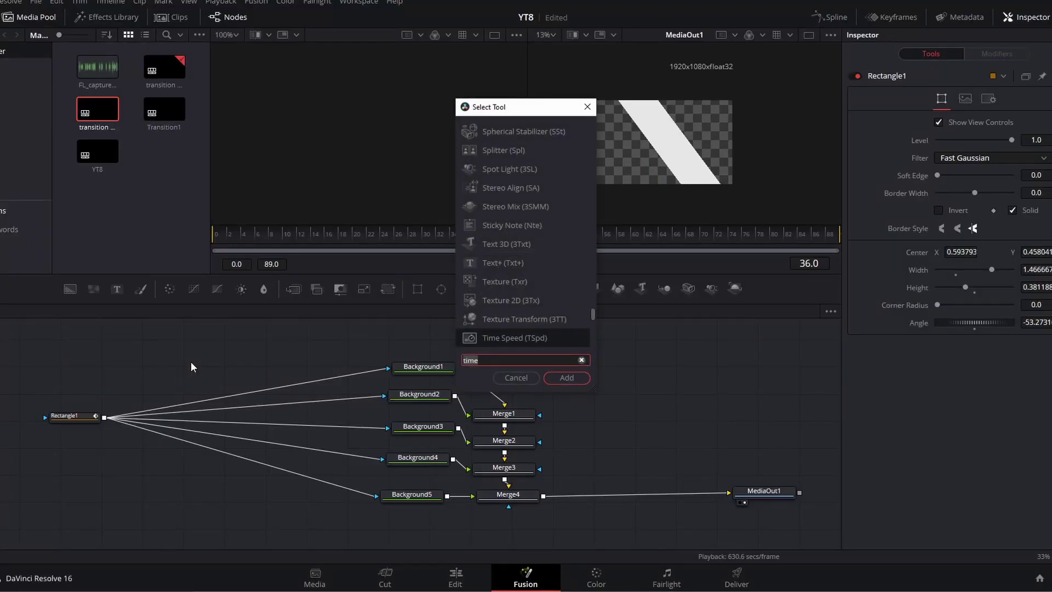
{"action": "key", "text": "BackSpace"}
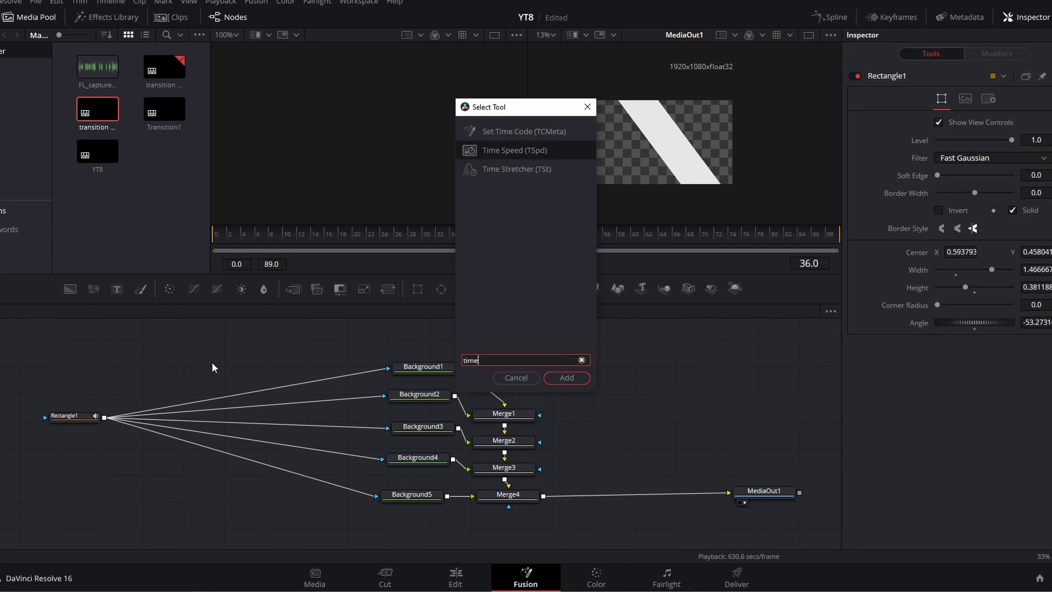
{"action": "left_click", "coordinate": [500, 157]}
{"action": "left_click", "coordinate": [567, 380]}
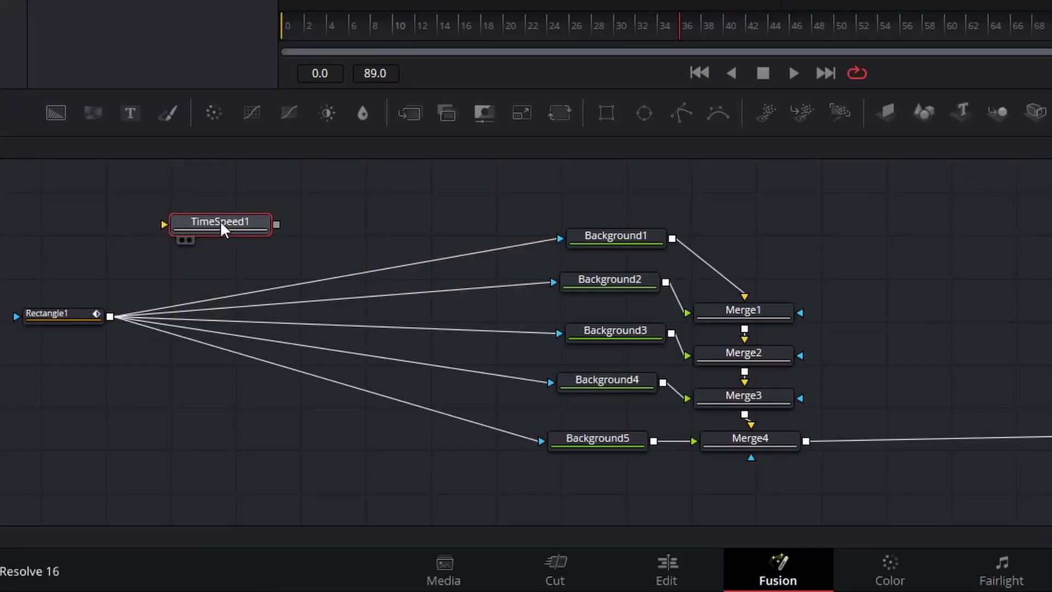
{"action": "left_click_drag", "start_coordinate": [221, 223], "coordinate": [395, 301]}
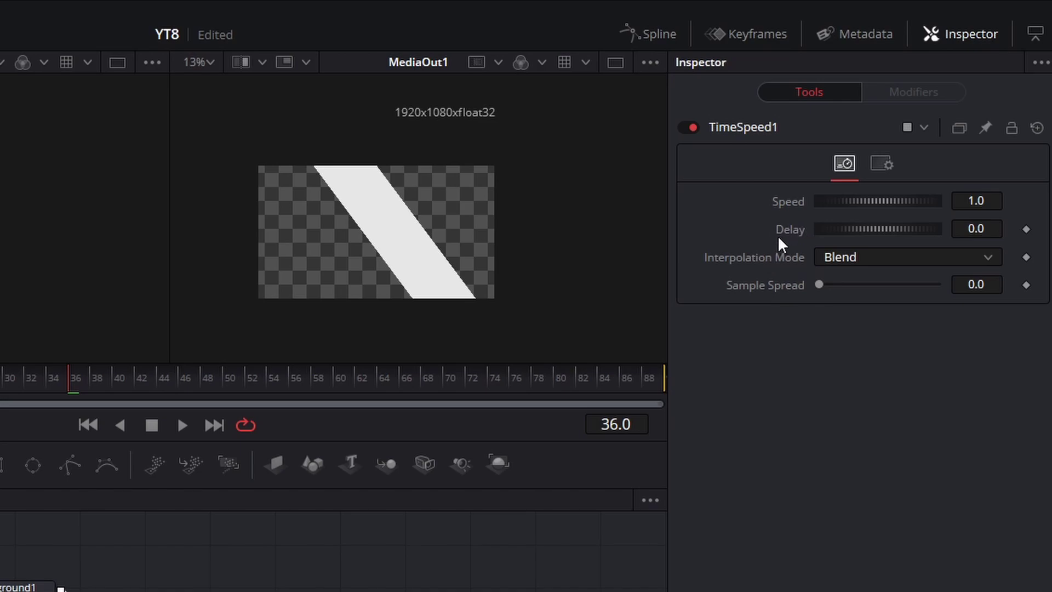
{"action": "left_click_drag", "start_coordinate": [824, 229], "coordinate": [834, 225]}
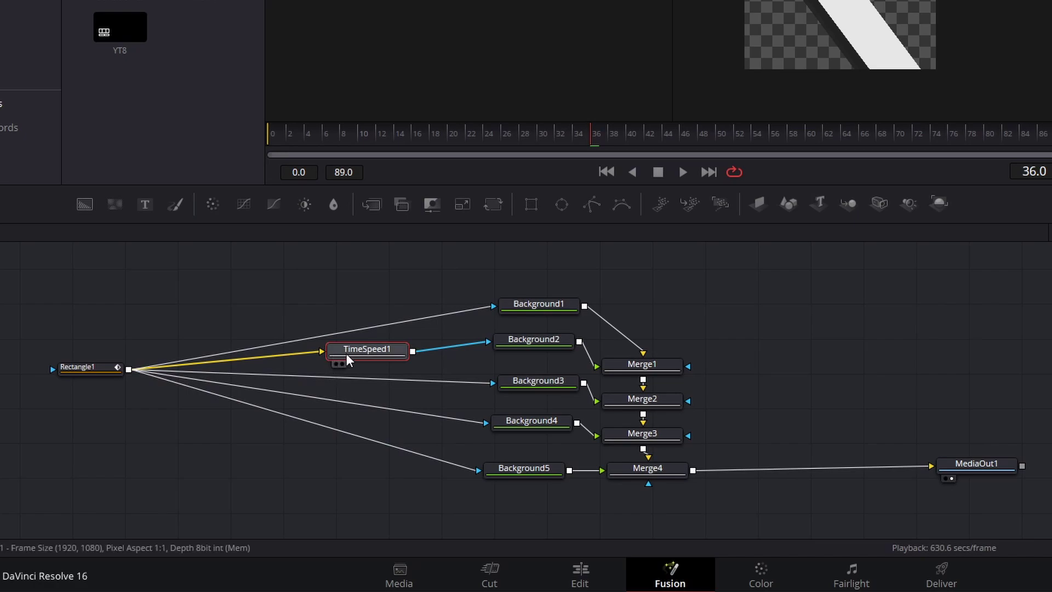
- Paste a copy of TimeSpeed1 before Background3 with a larger Delay, then preview the staggered stripes
{"action": "mouse_move", "coordinate": [346, 353]}
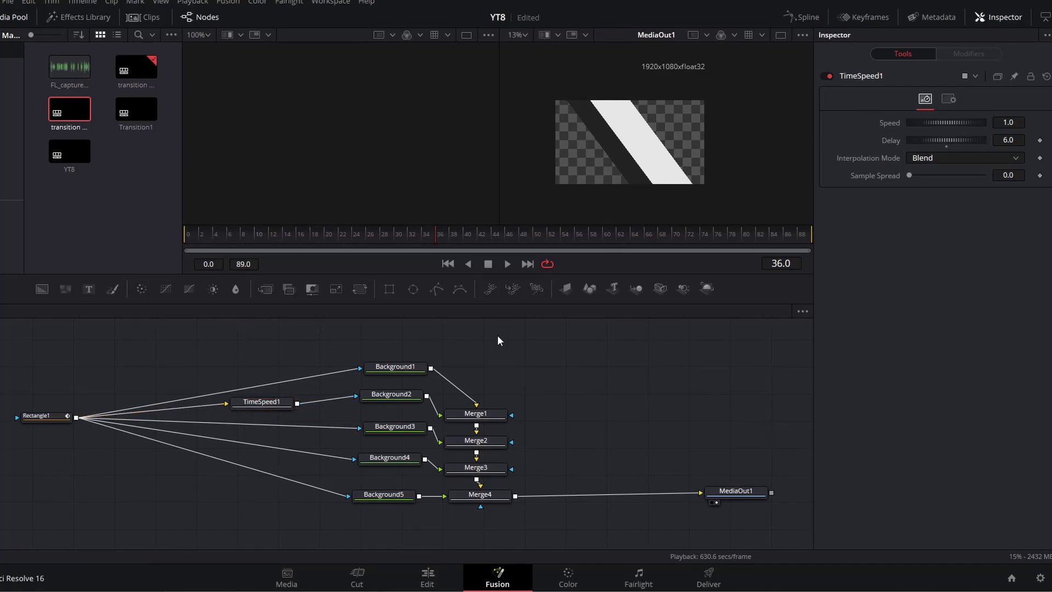
{"action": "key", "text": "ctrl+v"}
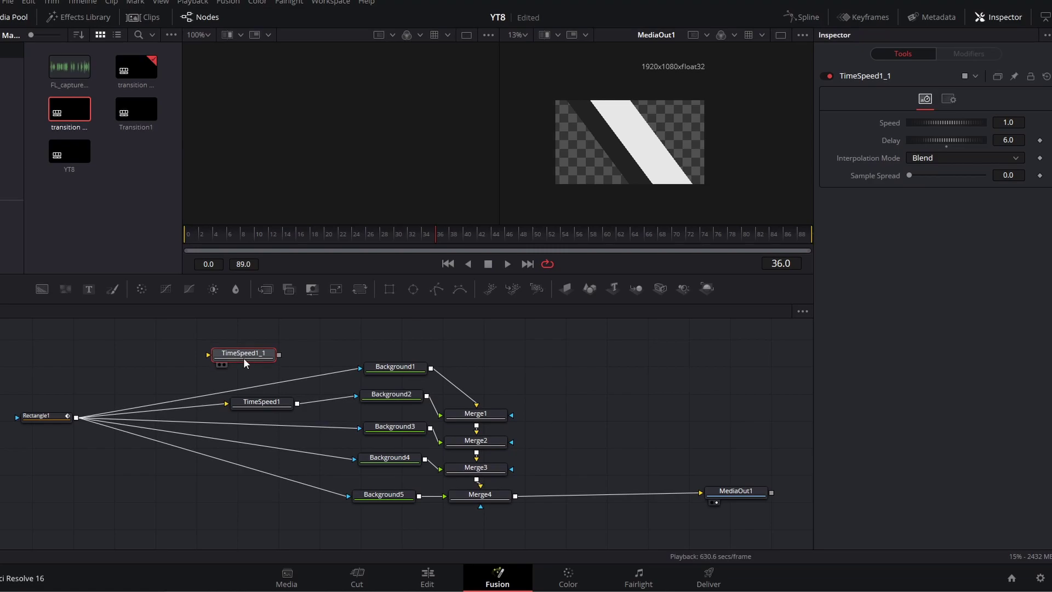
{"action": "left_click", "coordinate": [265, 423]}
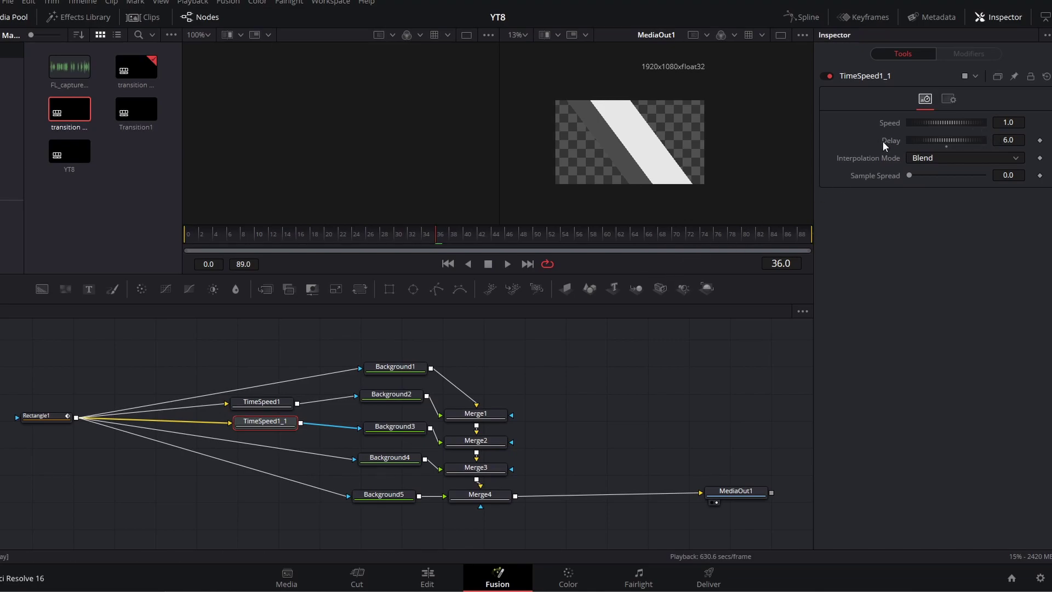
{"action": "left_click", "coordinate": [1013, 139]}
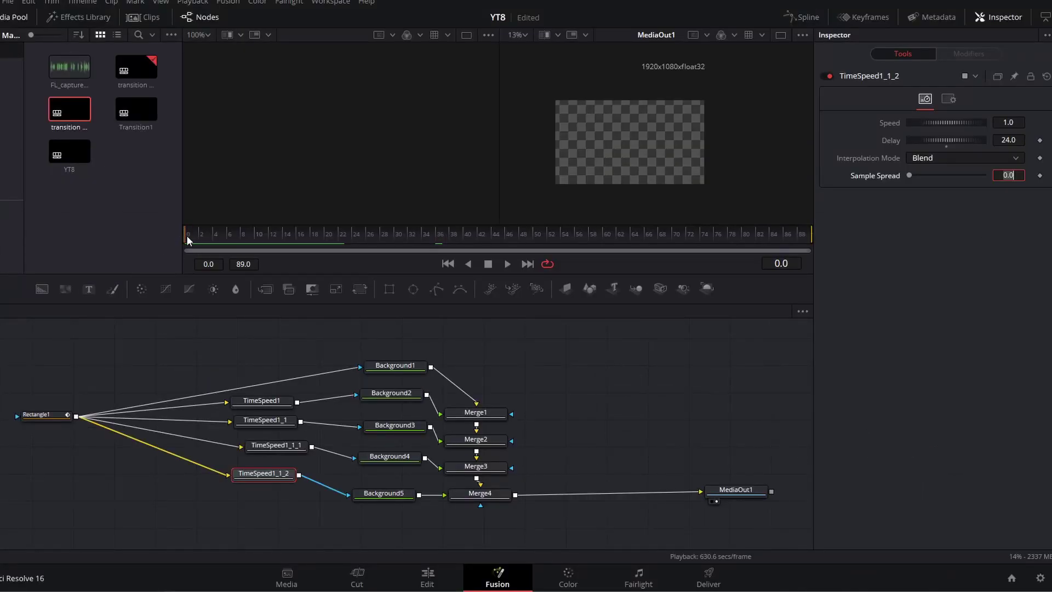
{"action": "left_click_drag", "start_coordinate": [222, 235], "coordinate": [573, 235]}
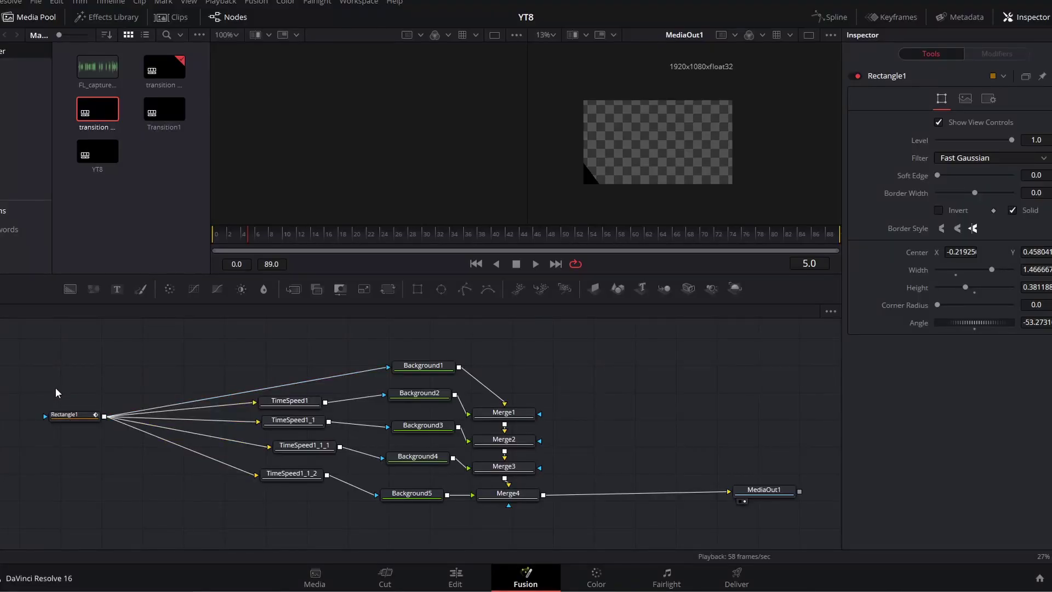
- Show Rectangle1's Center Displacement curve in the Spline editor, framed to fit
{"action": "left_click", "coordinate": [62, 419]}
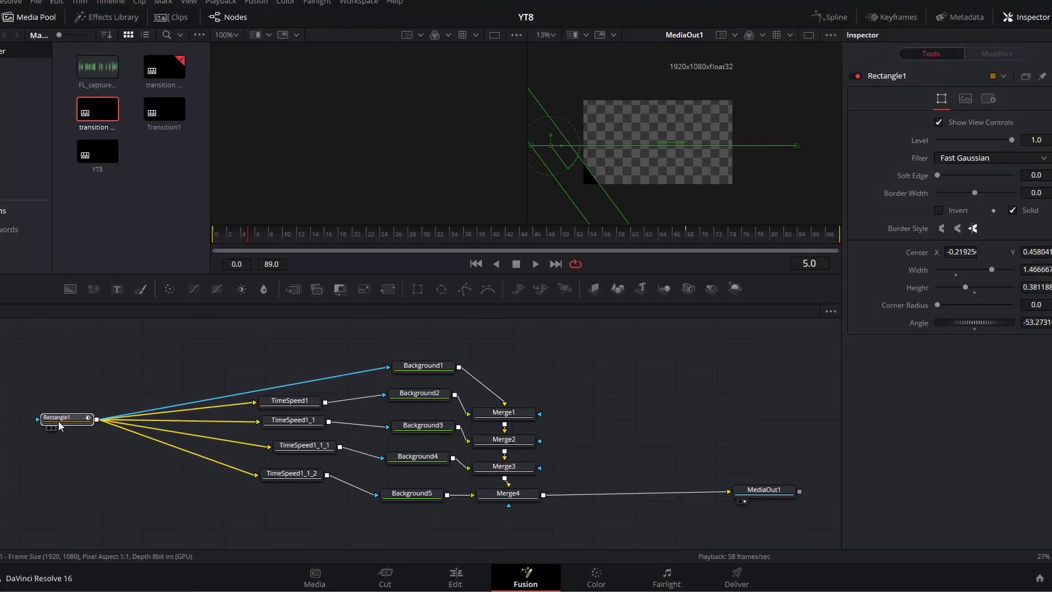
{"action": "left_click_drag", "start_coordinate": [62, 424], "coordinate": [52, 425]}
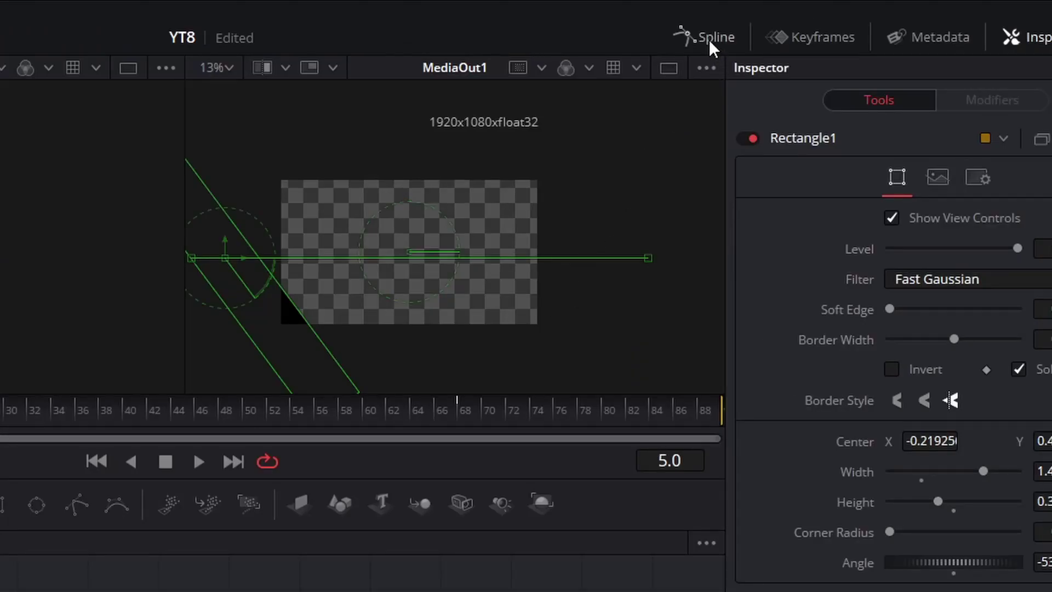
{"action": "left_click", "coordinate": [709, 40]}
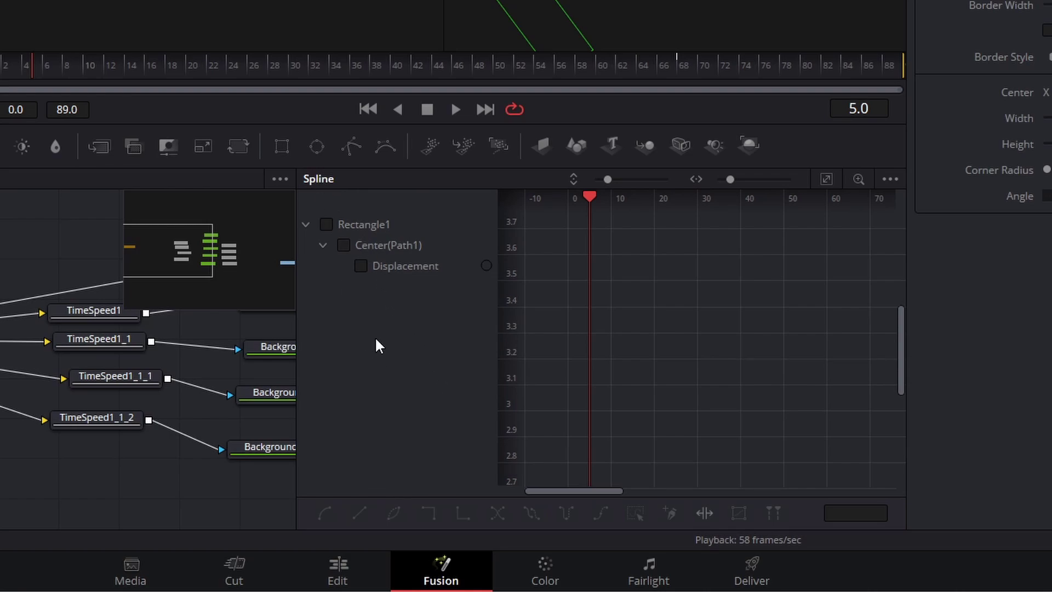
{"action": "left_click", "coordinate": [360, 266]}
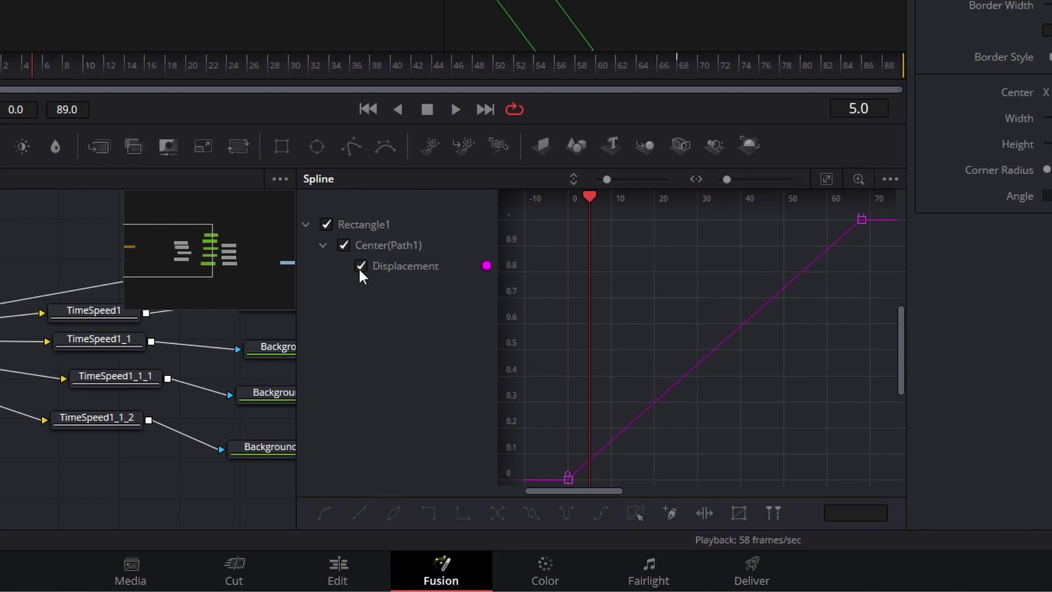
{"action": "left_click_drag", "start_coordinate": [606, 179], "coordinate": [599, 180]}
{"action": "left_click_drag", "start_coordinate": [672, 272], "coordinate": [612, 340]}
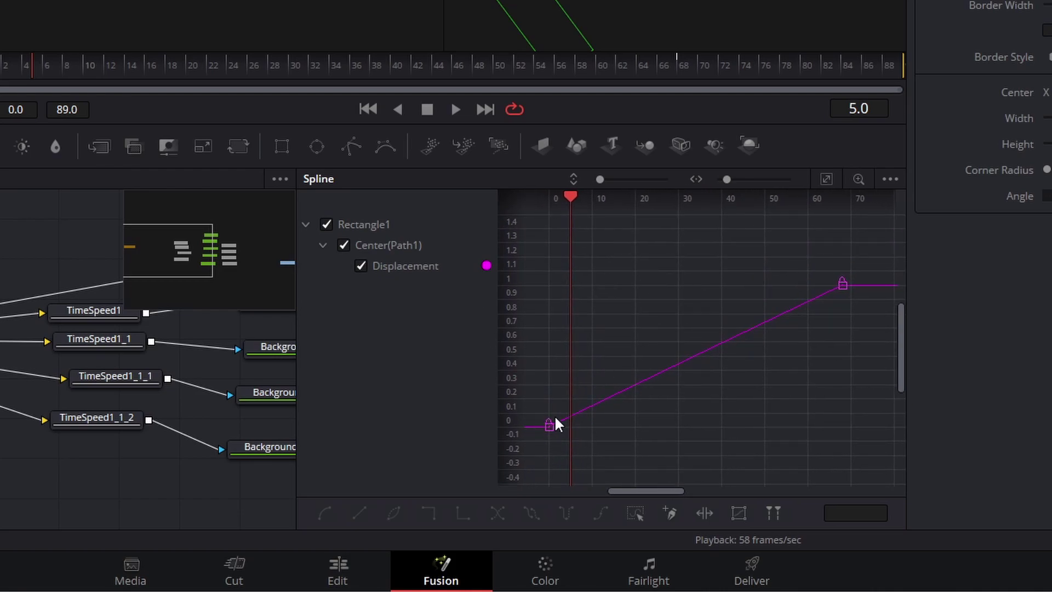
- Scrub from frame 0 through the sweep to review the stripe's linear motion
{"action": "left_click_drag", "start_coordinate": [570, 415], "coordinate": [546, 436]}
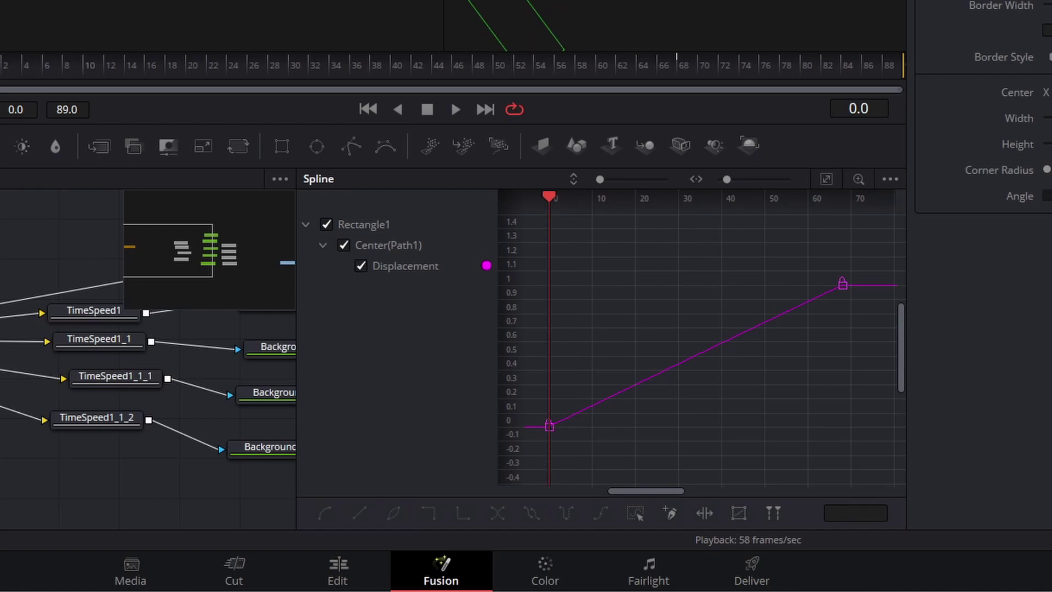
{"action": "left_click_drag", "start_coordinate": [538, 270], "coordinate": [654, 315]}
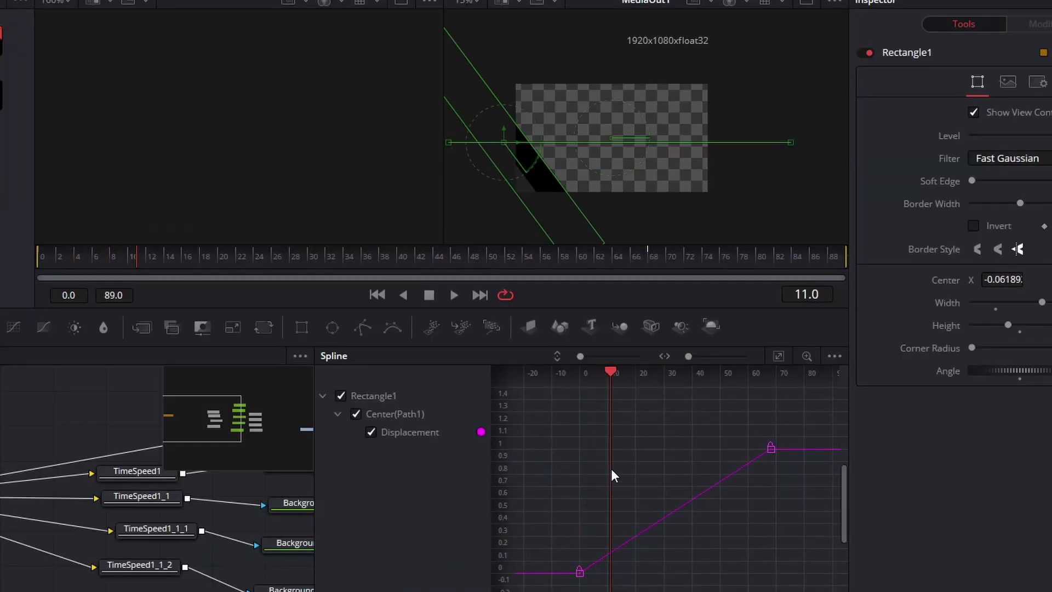
{"action": "left_click_drag", "start_coordinate": [621, 474], "coordinate": [674, 468]}
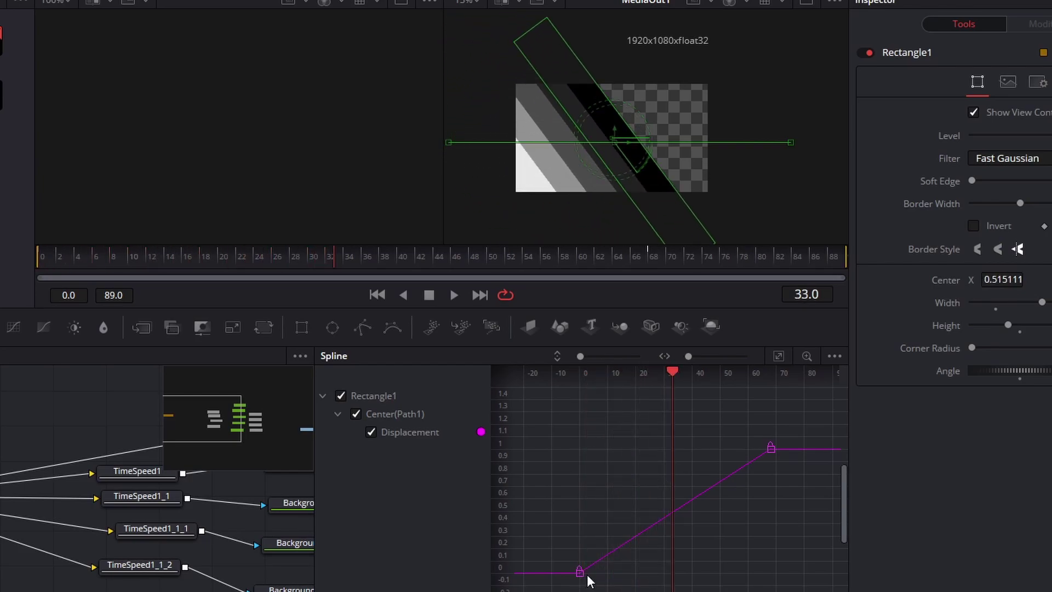
{"action": "left_click_drag", "start_coordinate": [673, 372], "coordinate": [680, 443]}
{"action": "left_click_drag", "start_coordinate": [679, 377], "coordinate": [677, 379]}
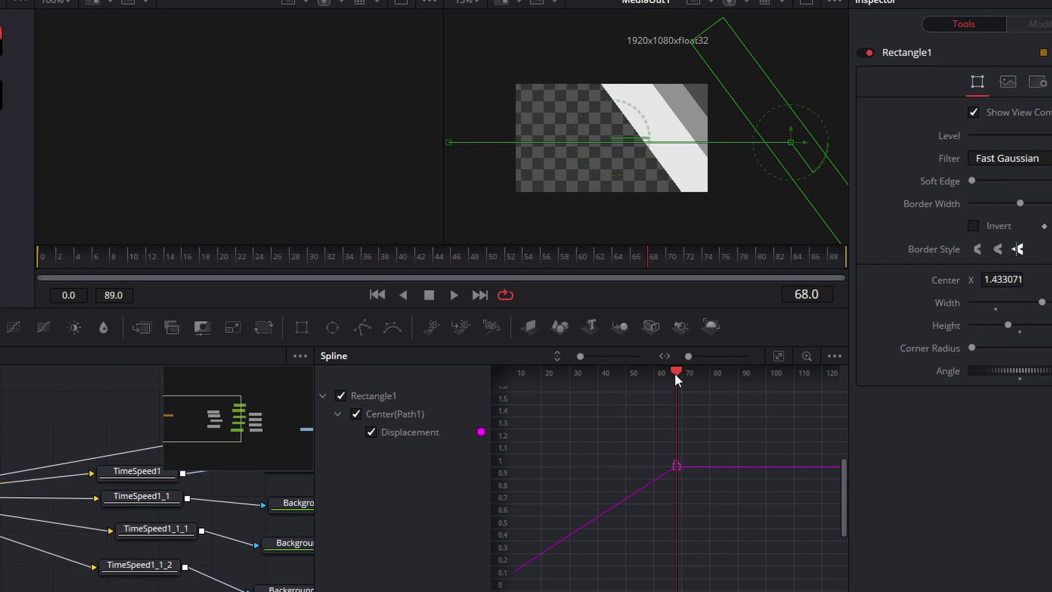
{"action": "left_click_drag", "start_coordinate": [675, 373], "coordinate": [732, 445]}
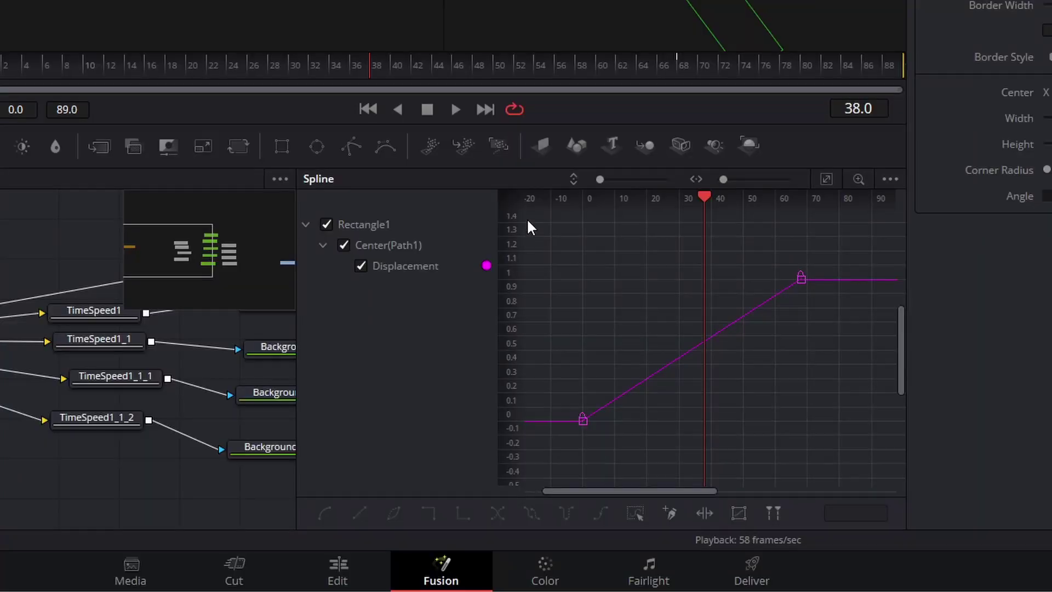
- Marquee-select the Displacement keyframes at frames 0 and about 66
{"action": "left_click_drag", "start_coordinate": [527, 221], "coordinate": [846, 466]}
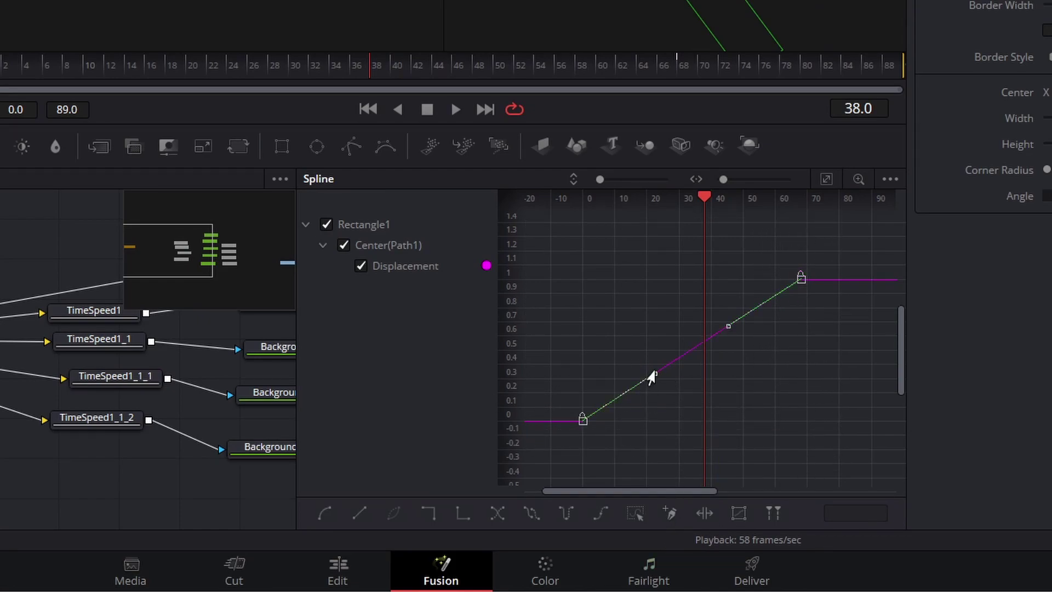
- Drag the keyframe Bezier handles to bend the Displacement curve into an ease, checking frame 55
{"action": "left_click_drag", "start_coordinate": [653, 371], "coordinate": [606, 334]}
{"action": "left_click_drag", "start_coordinate": [587, 497], "coordinate": [630, 522]}
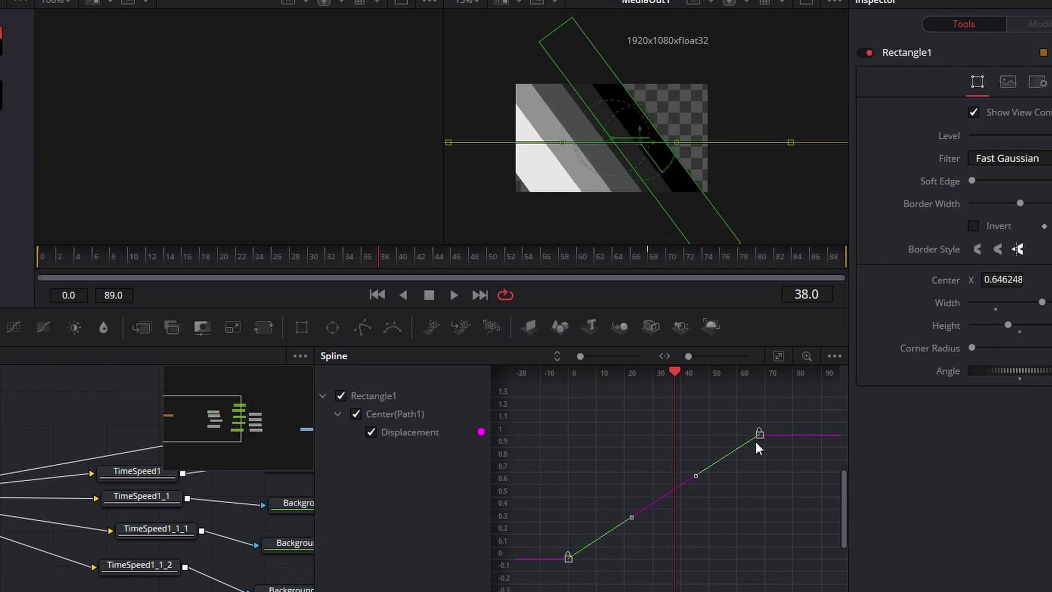
{"action": "left_click_drag", "start_coordinate": [630, 525], "coordinate": [649, 561]}
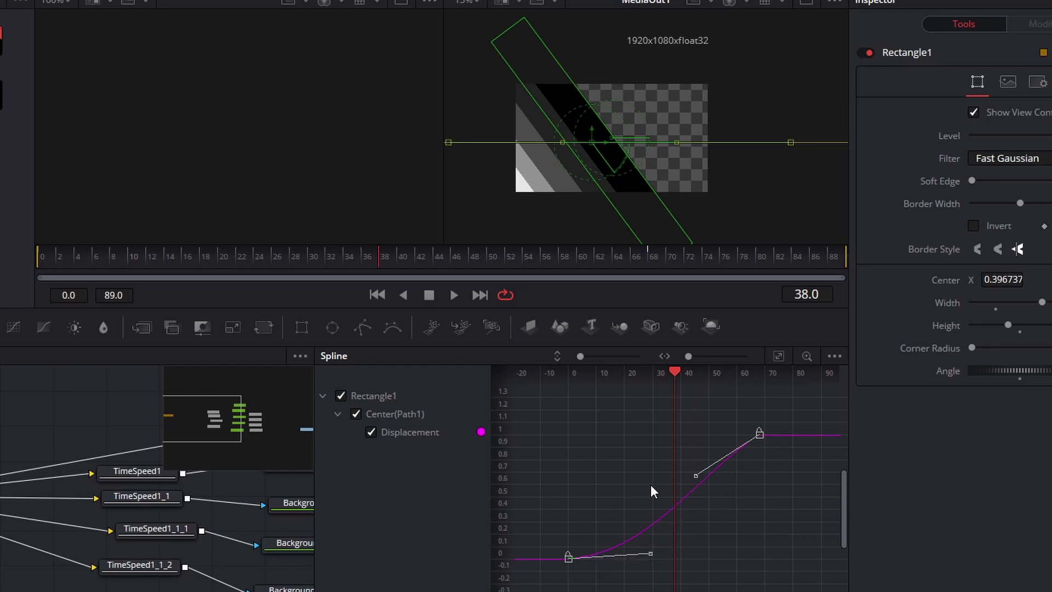
{"action": "left_click", "coordinate": [588, 465]}
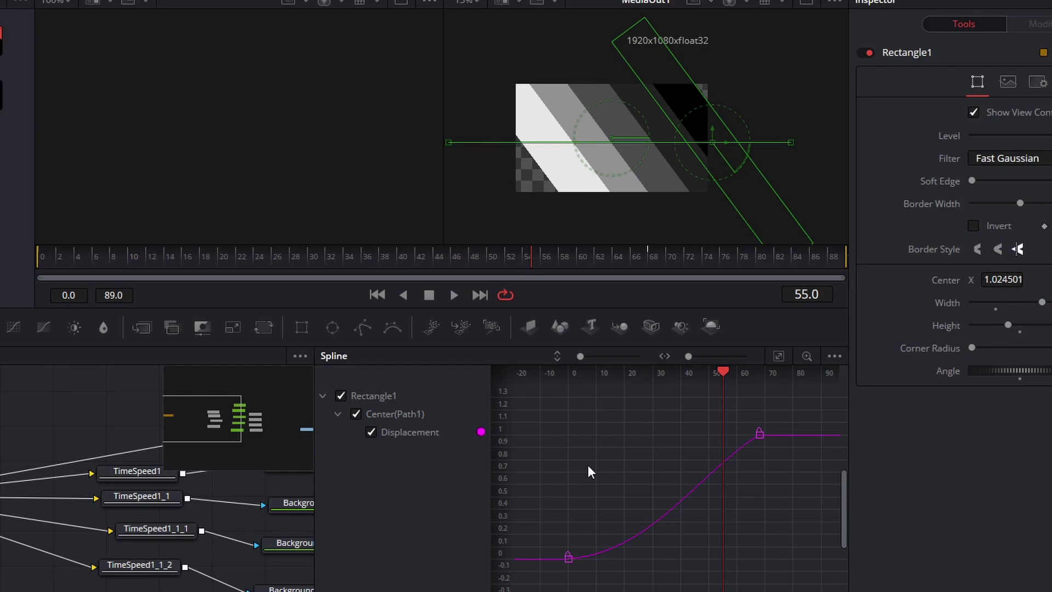
- Smooth both keyframes into an S-curve and show Ease In 33.0 and Ease Out 100.0
{"action": "key", "text": "ctrl+a"}
{"action": "key", "text": "s"}
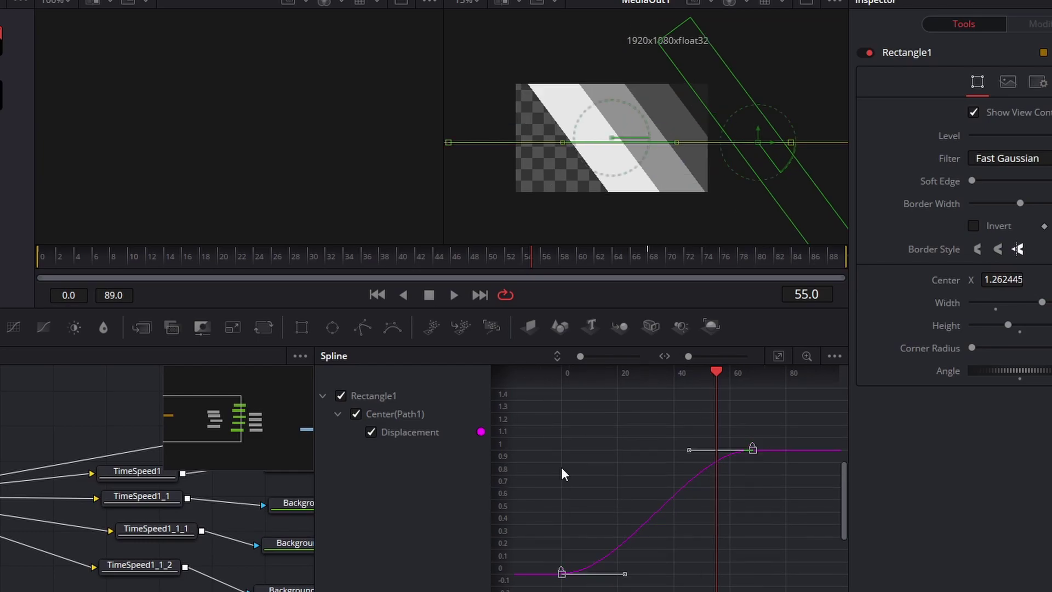
{"action": "left_click_drag", "start_coordinate": [583, 497], "coordinate": [605, 489]}
{"action": "left_click", "coordinate": [673, 540]}
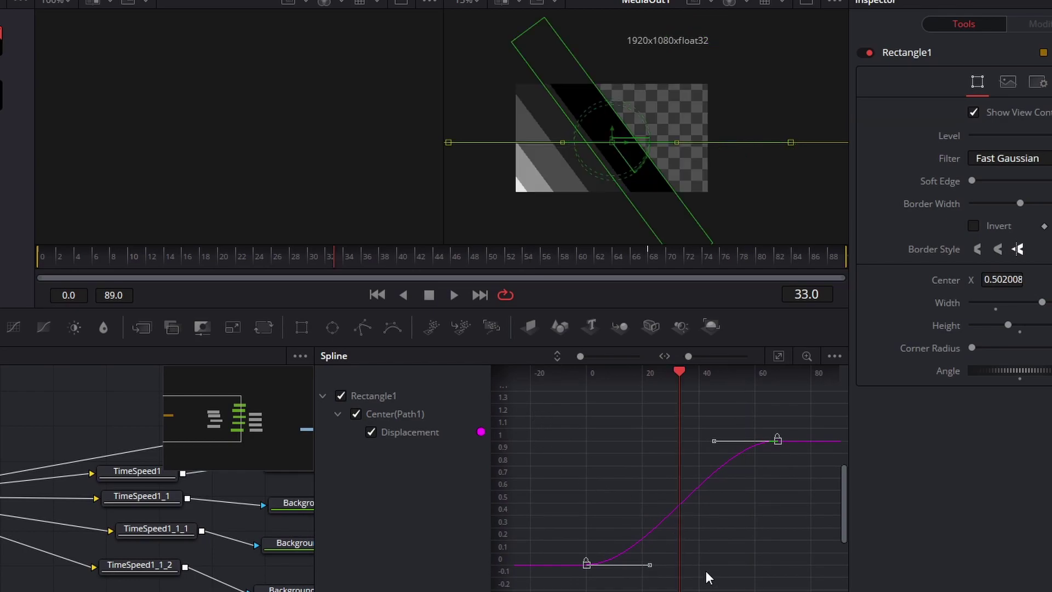
{"action": "left_click_drag", "start_coordinate": [543, 409], "coordinate": [794, 587]}
{"action": "key", "text": "t"}
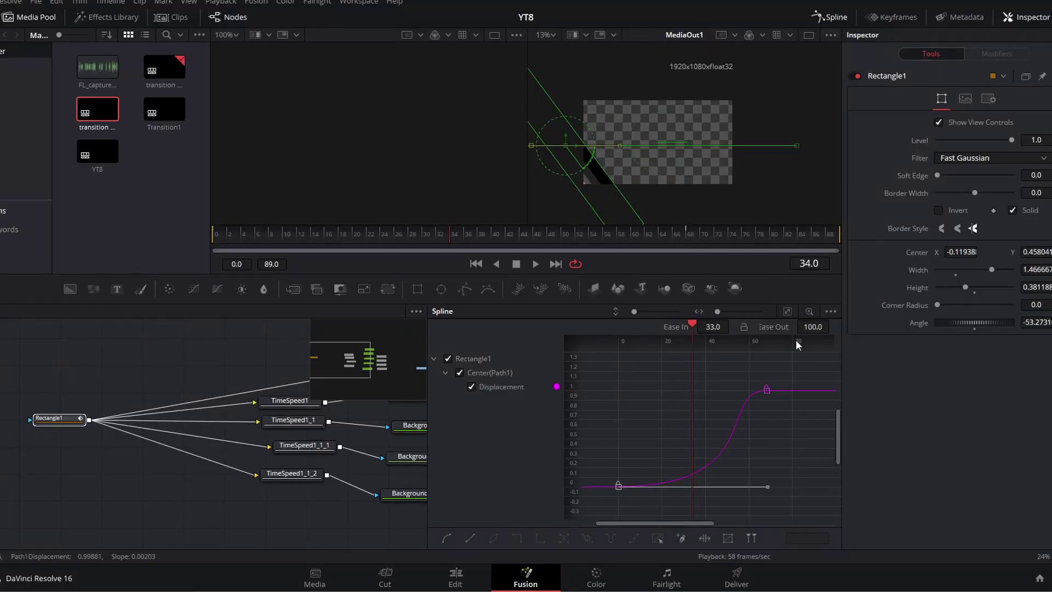
- Lengthen the ease out to 70 and ease in to about 40, then widen the rectangle mask rightward
{"action": "mouse_move", "coordinate": [824, 326]}
{"action": "left_mouse_down"}
{"action": "mouse_move", "coordinate": [805, 325]}
{"action": "mouse_move", "coordinate": [824, 324]}
{"action": "left_mouse_up"}
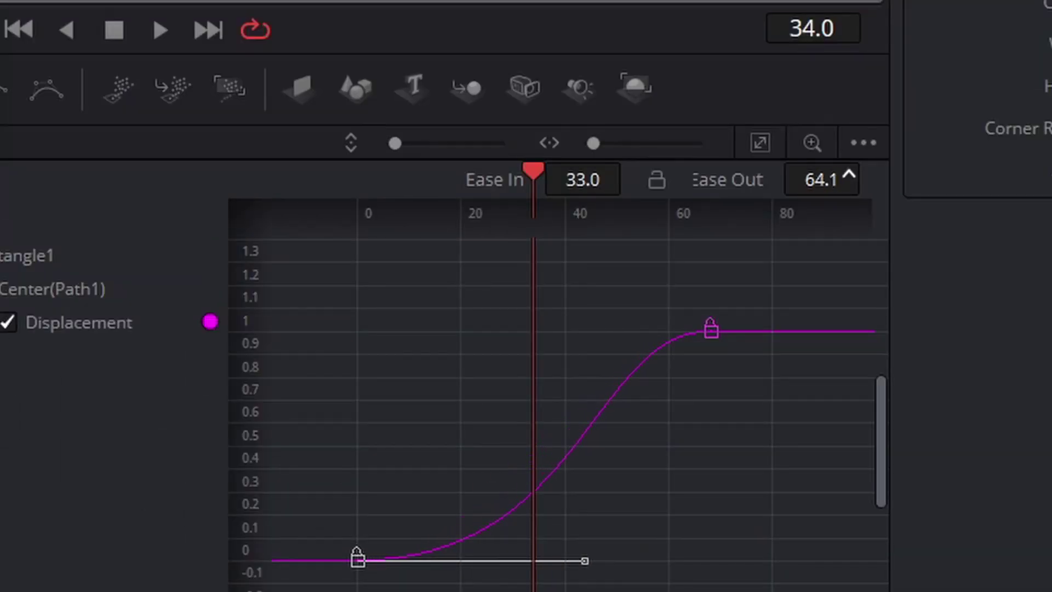
{"action": "left_click_drag", "start_coordinate": [849, 175], "coordinate": [846, 176]}
{"action": "left_click_drag", "start_coordinate": [761, 390], "coordinate": [658, 277]}
{"action": "left_click_drag", "start_coordinate": [587, 178], "coordinate": [614, 172]}
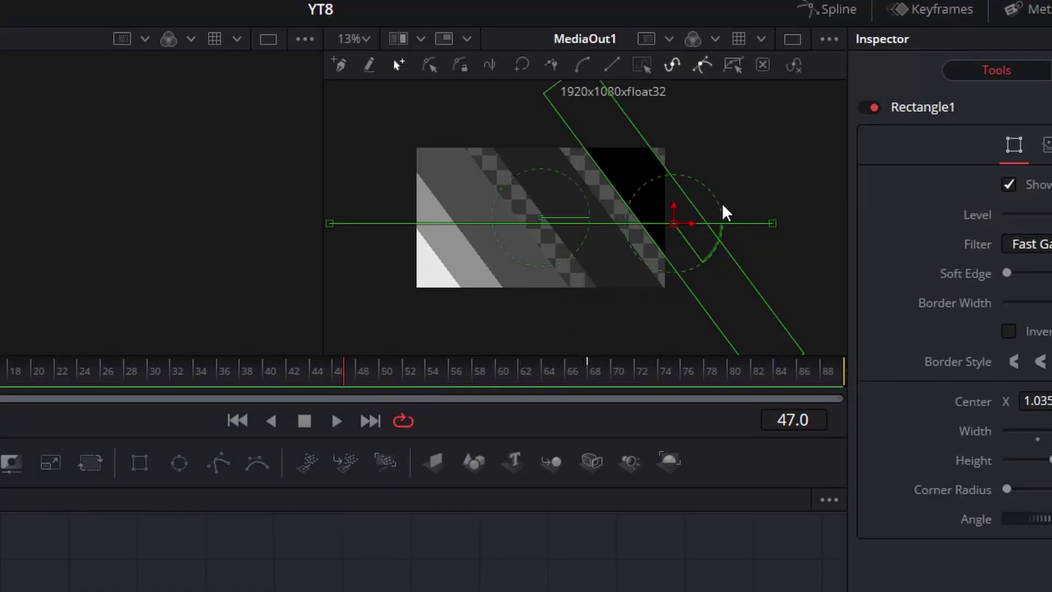
{"action": "left_click_drag", "start_coordinate": [685, 197], "coordinate": [688, 206]}
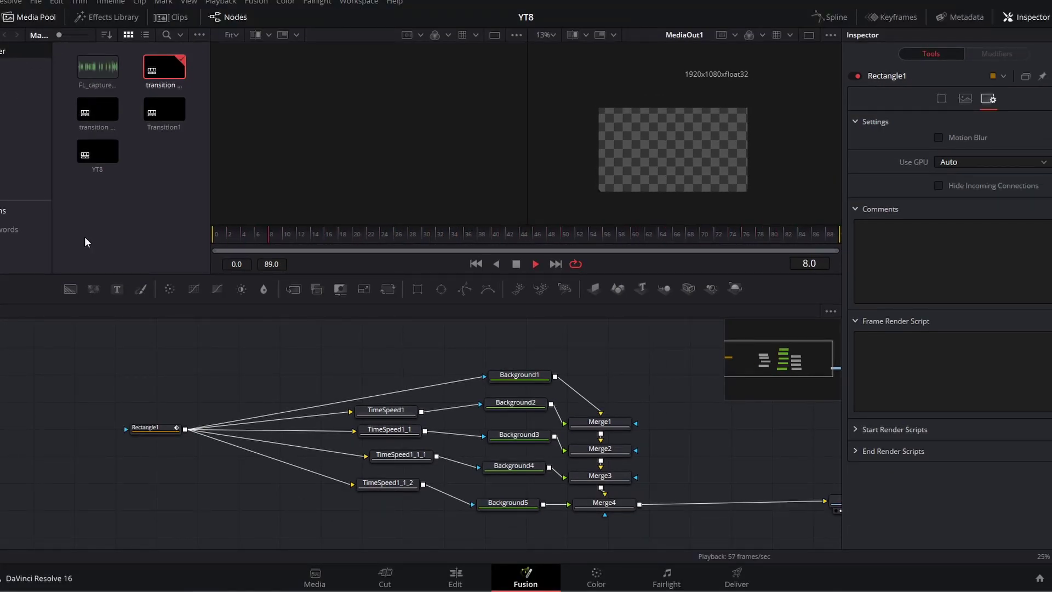
- Stop at frame 65, enable Motion Blur on Rectangle1 at Quality 6, and play to preview
{"action": "key", "text": "space"}
{"action": "left_click_drag", "start_coordinate": [154, 428], "coordinate": [171, 430]}
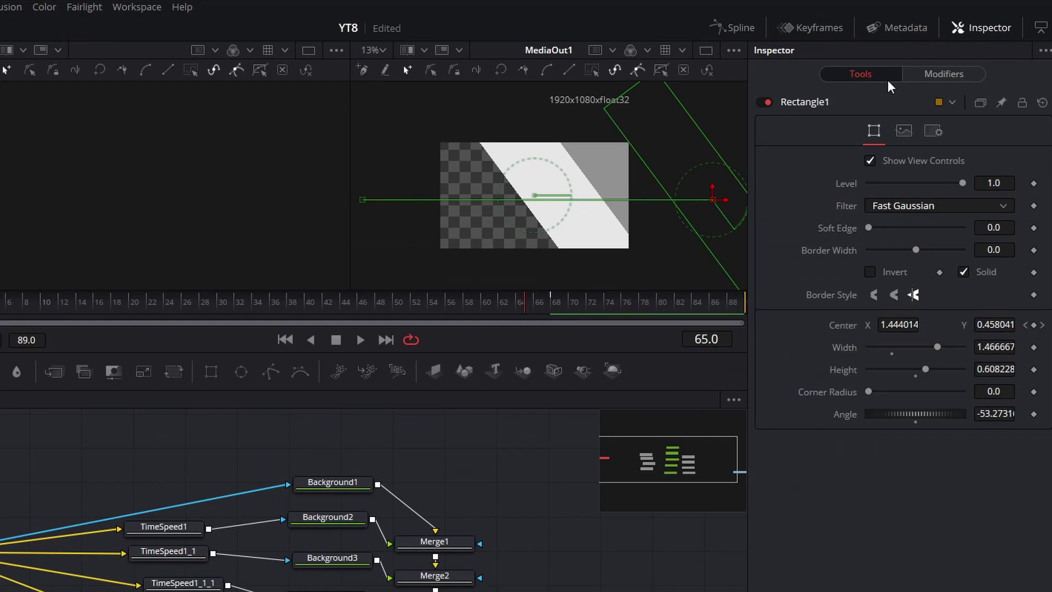
{"action": "left_click", "coordinate": [932, 137]}
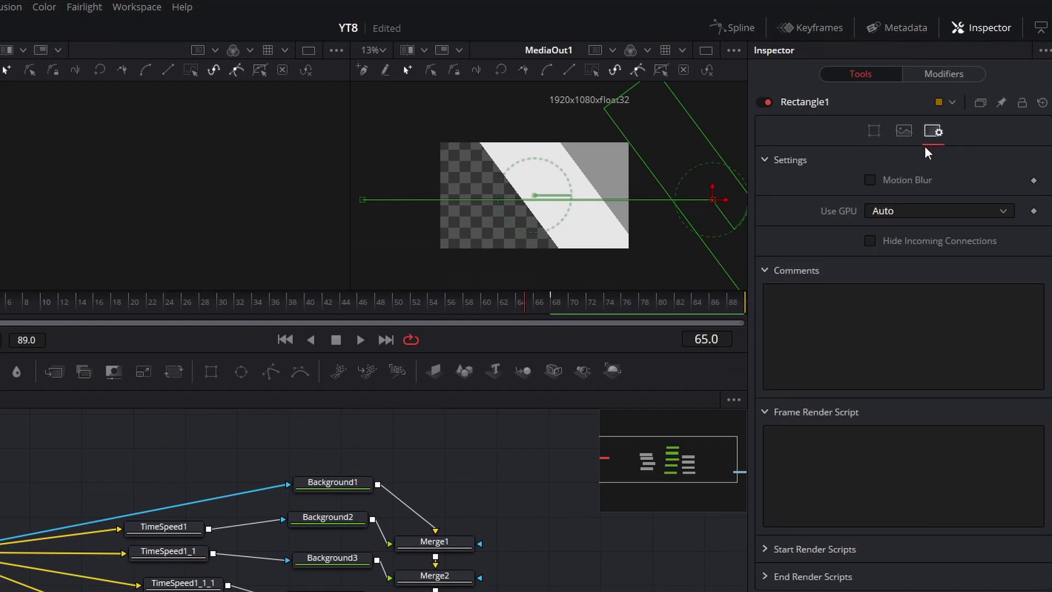
{"action": "left_click", "coordinate": [896, 179]}
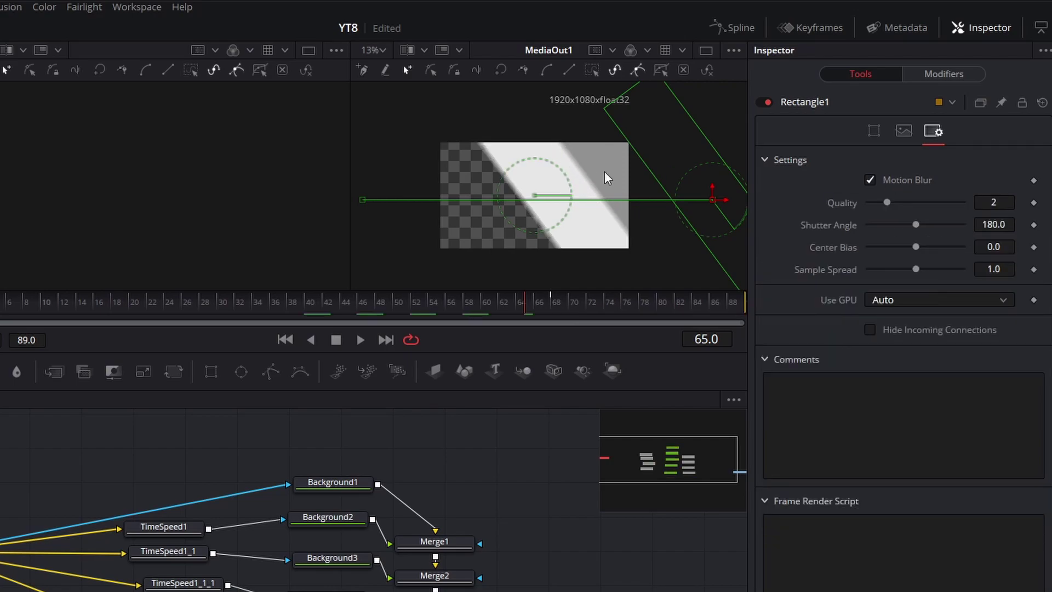
{"action": "left_click", "coordinate": [1001, 204]}
{"action": "type", "text": "6"}
{"action": "key", "text": "Return"}
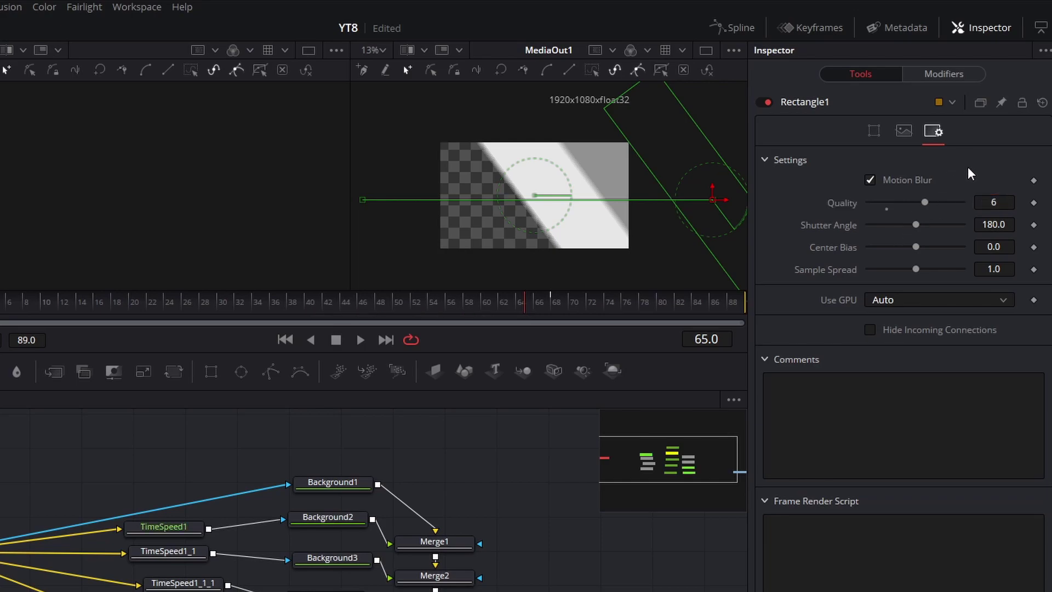
{"action": "key", "text": "space"}
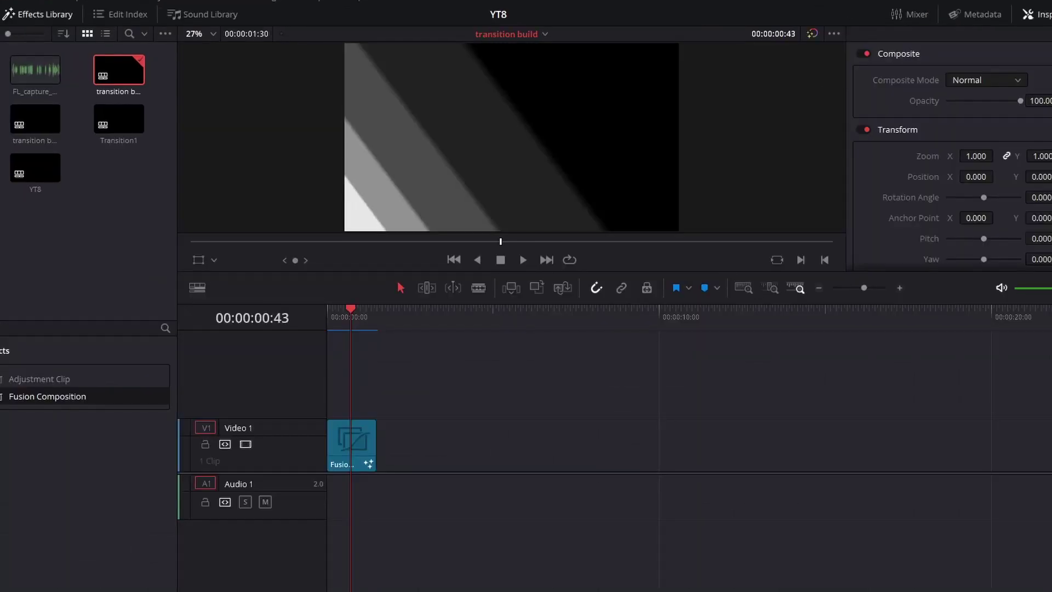
- Return the playhead to 00:00:00:00 and play the finished stripe wipe
{"action": "left_click_drag", "start_coordinate": [349, 315], "coordinate": [327, 357]}
{"action": "key", "text": "space"}
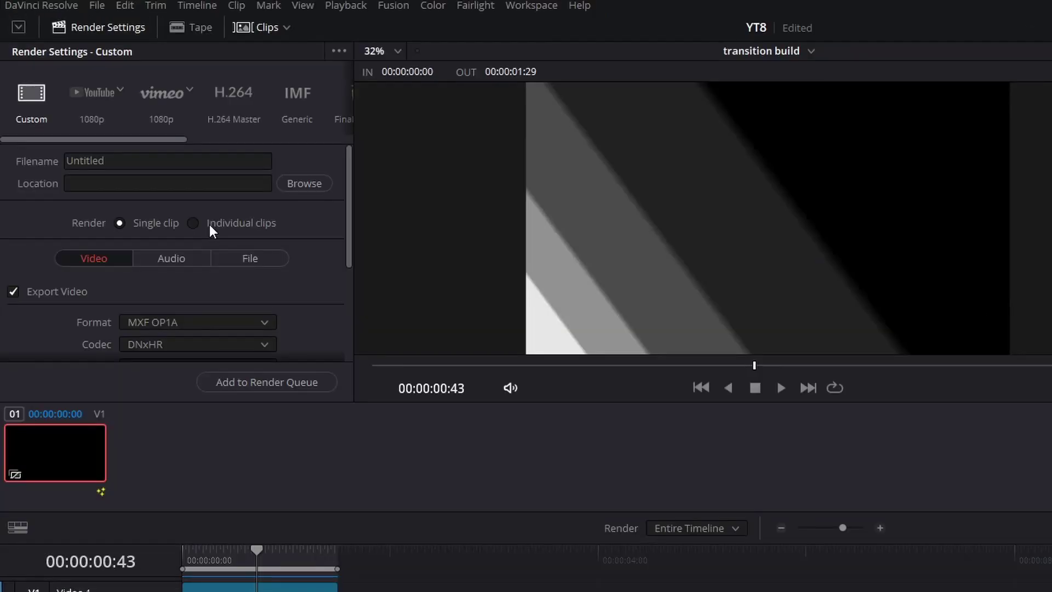
- Render as individual clips using GoPro CineForm RGB 16-bit with Export Alpha enabled
{"action": "left_click", "coordinate": [163, 166]}
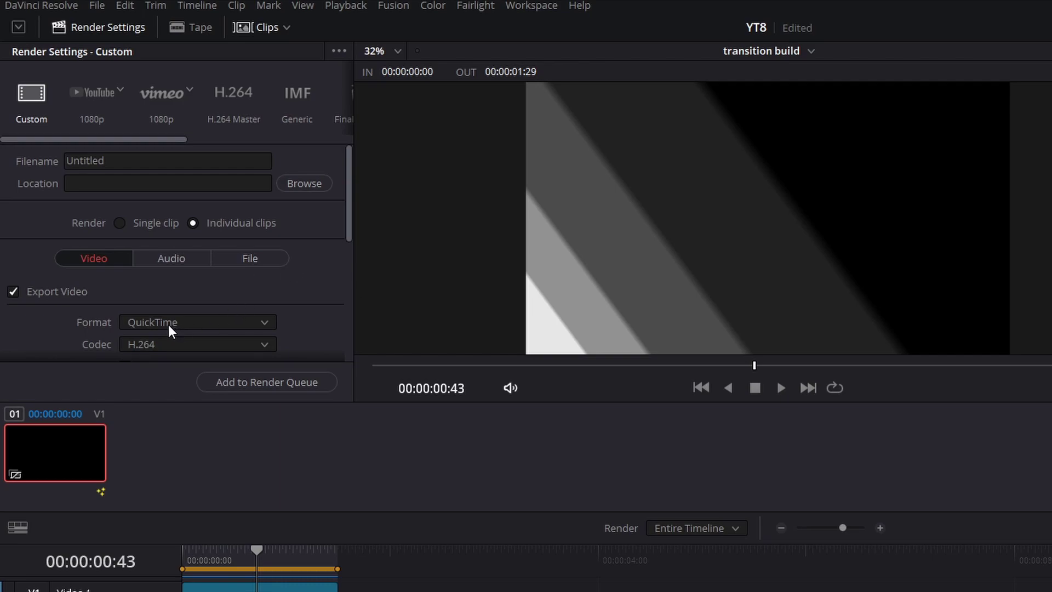
{"action": "scroll", "coordinate": [296, 332], "scroll_direction": "down", "scroll_amount": 3}
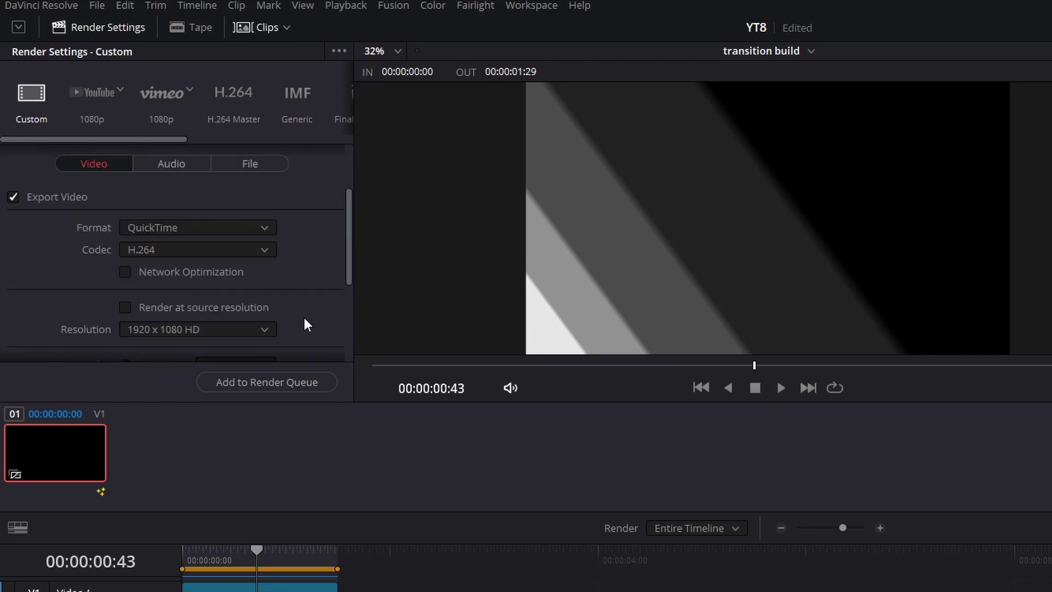
{"action": "left_click", "coordinate": [160, 250]}
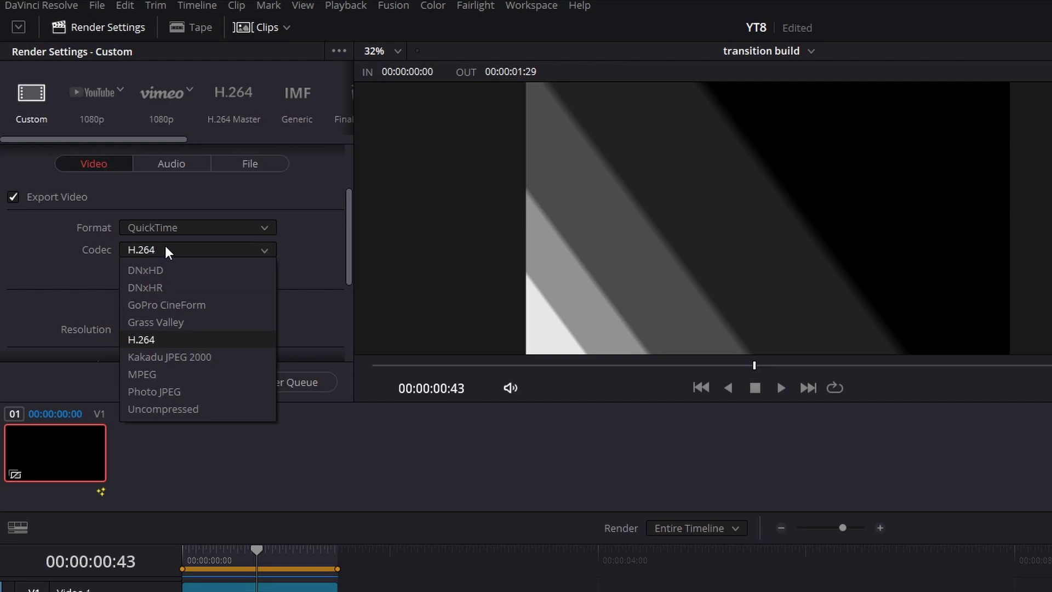
{"action": "left_click", "coordinate": [220, 305]}
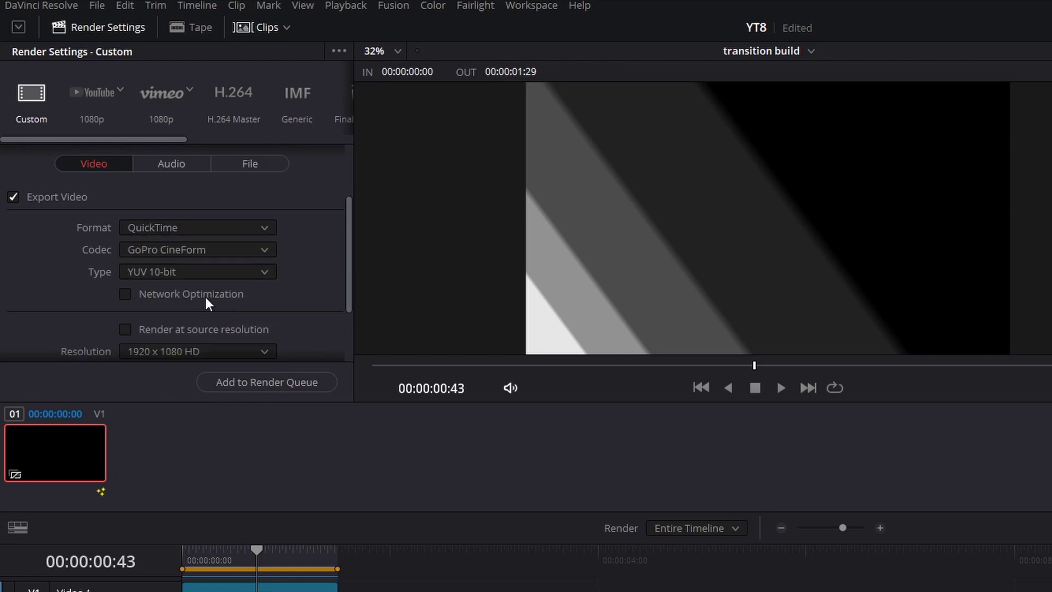
{"action": "left_click", "coordinate": [154, 270]}
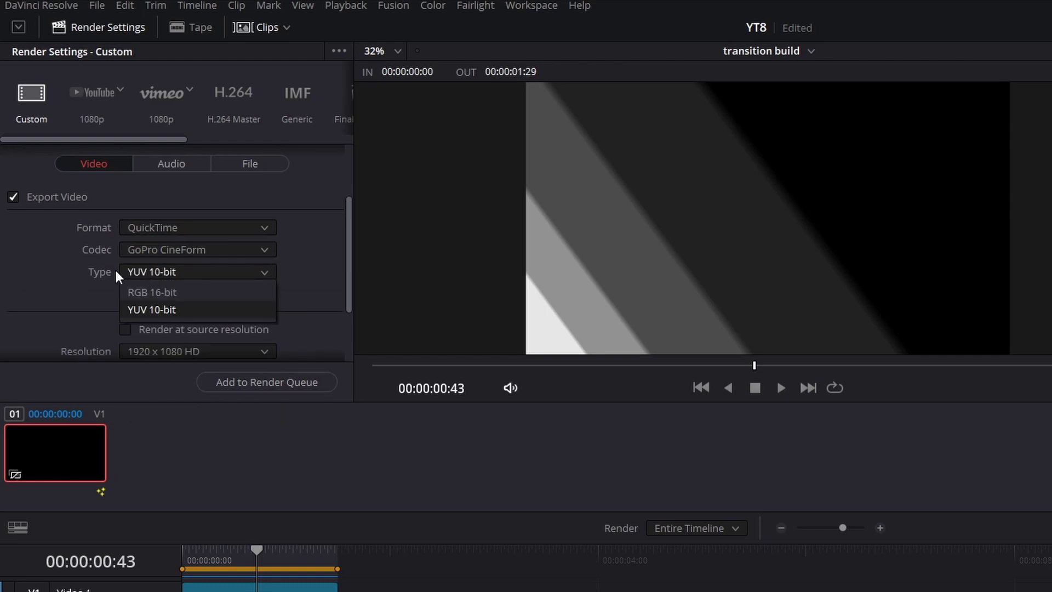
{"action": "left_click", "coordinate": [153, 293]}
{"action": "scroll", "coordinate": [75, 310], "scroll_direction": "down", "scroll_amount": 2}
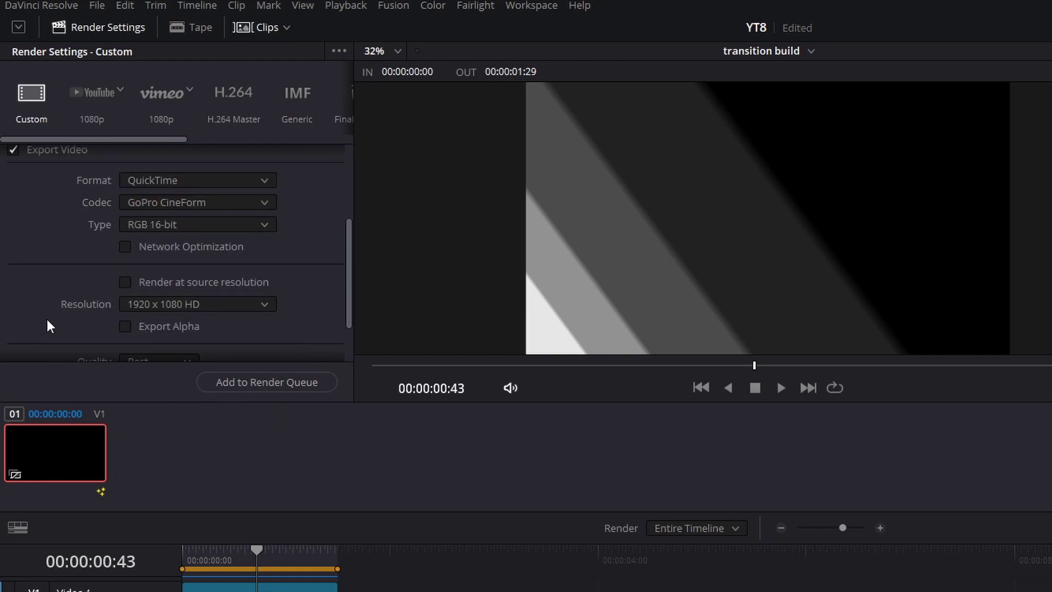
{"action": "left_click", "coordinate": [123, 327]}
- Name the render file 'Stream wipe' and choose its destination folder
{"action": "scroll", "coordinate": [94, 306], "scroll_direction": "down", "scroll_amount": 4}
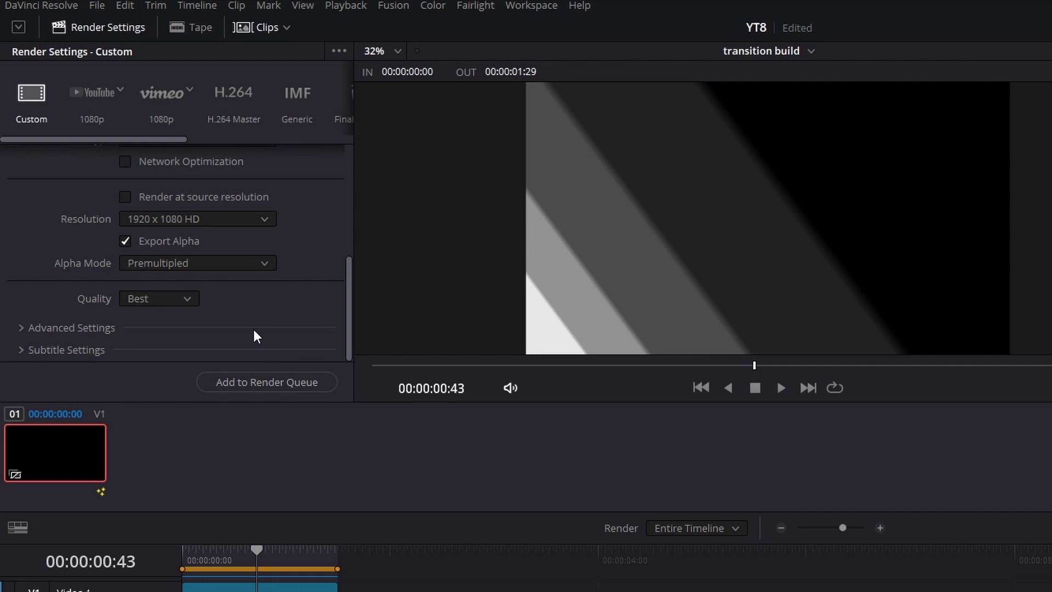
{"action": "scroll", "coordinate": [126, 230], "scroll_direction": "up", "scroll_amount": 10}
{"action": "type", "text": "Stretch layer"}
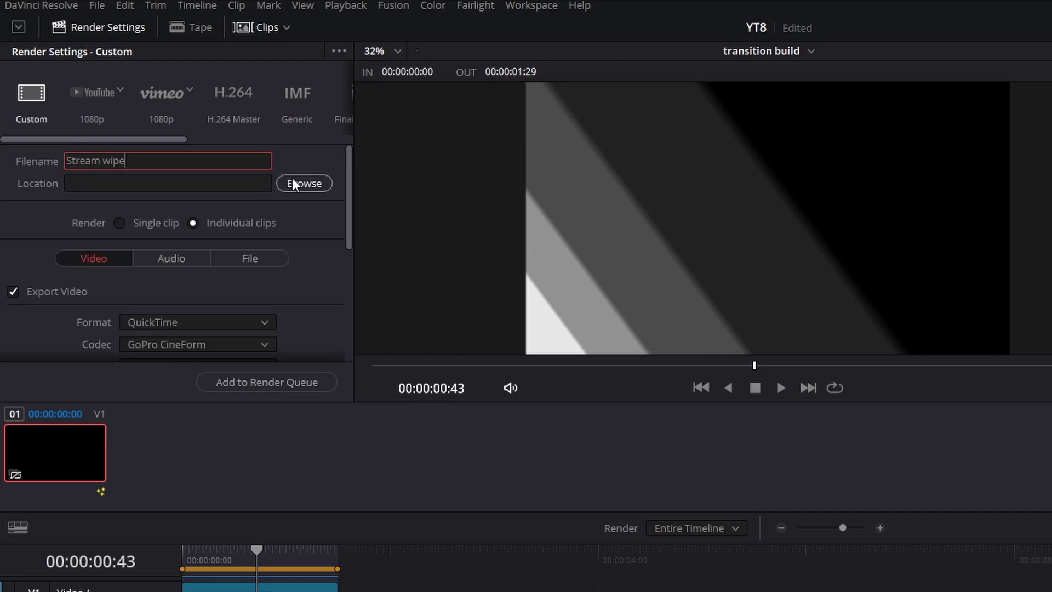
{"action": "left_click", "coordinate": [291, 179]}
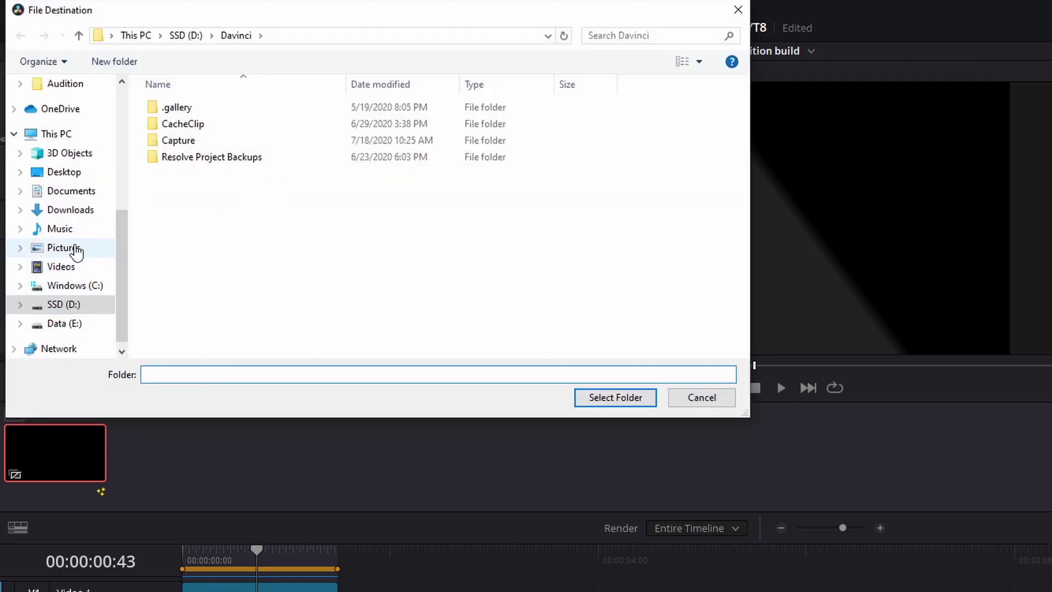
- Set the render destination to the Desktop's Stream Transition folder
{"action": "left_click", "coordinate": [66, 172]}
{"action": "left_click", "coordinate": [222, 176]}
{"action": "double_click", "coordinate": [223, 181]}
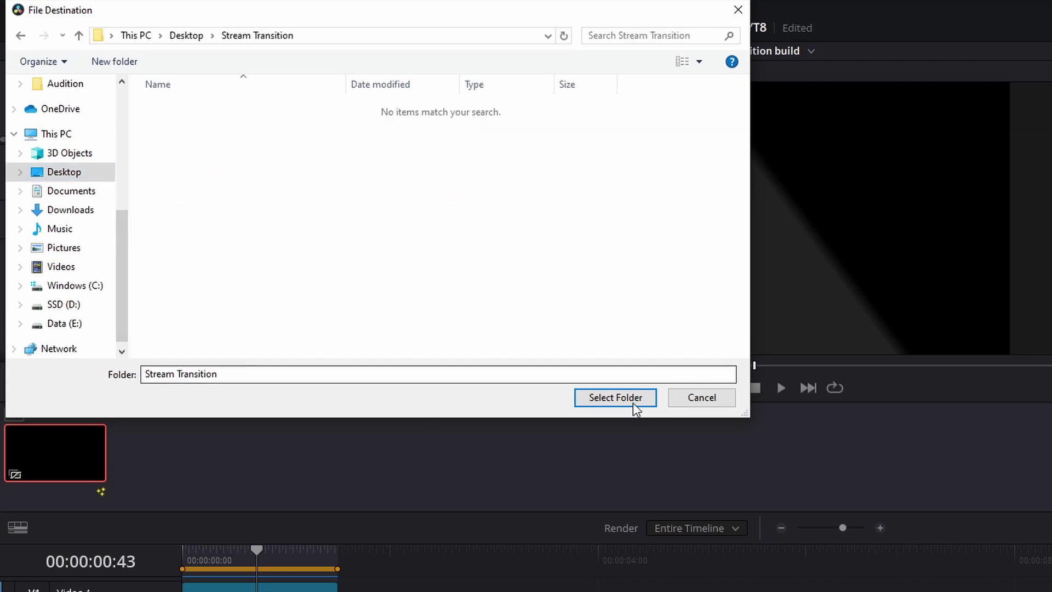
{"action": "left_click", "coordinate": [633, 403]}
- Add the job to the render queue, render it, and open the Stream Transition folder
{"action": "left_click", "coordinate": [281, 382]}
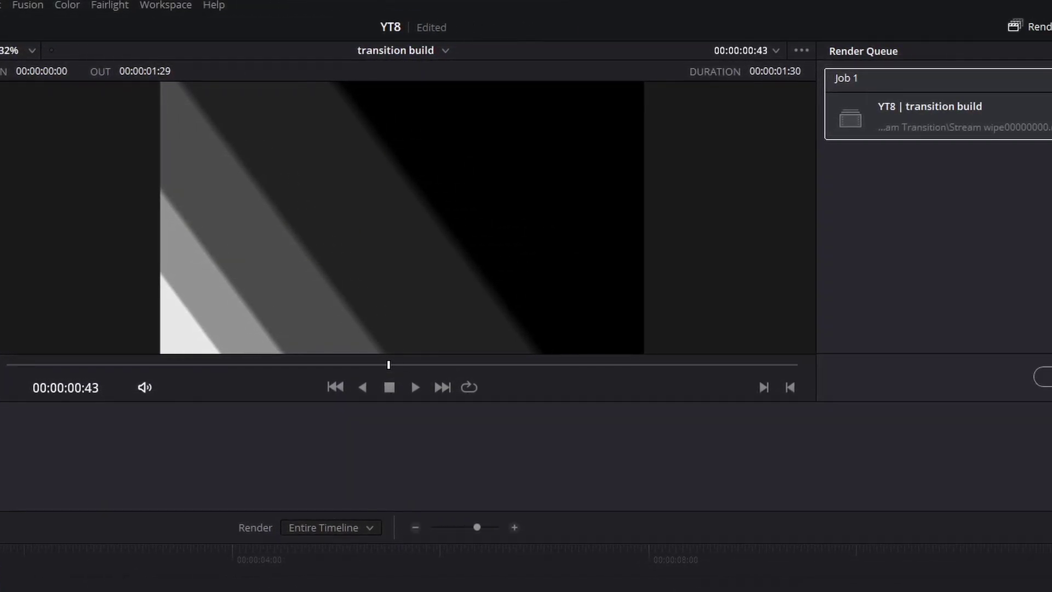
{"action": "left_click", "coordinate": [996, 377]}
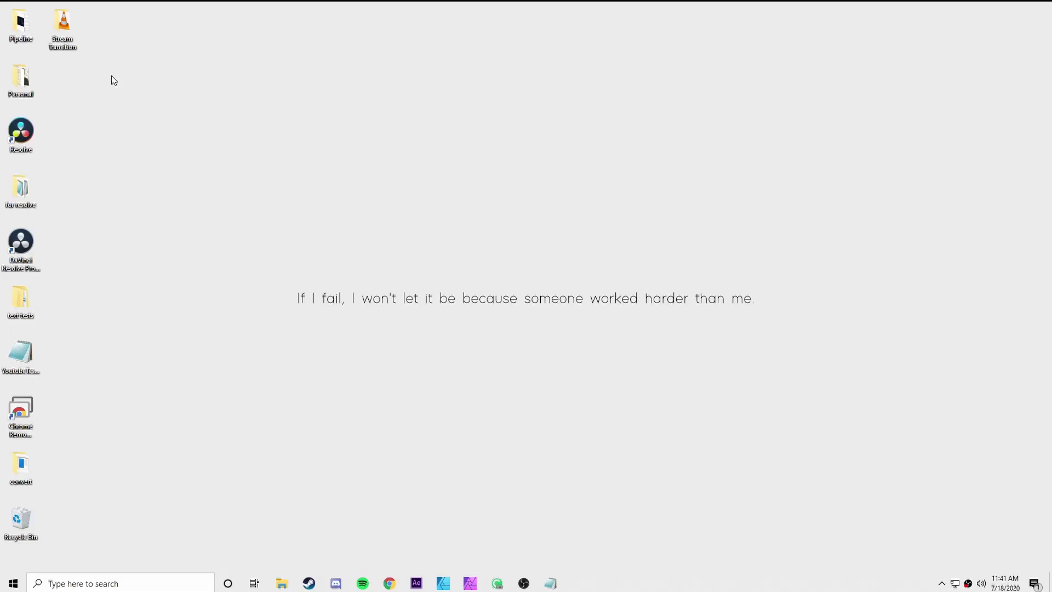
{"action": "double_click", "coordinate": [62, 24]}
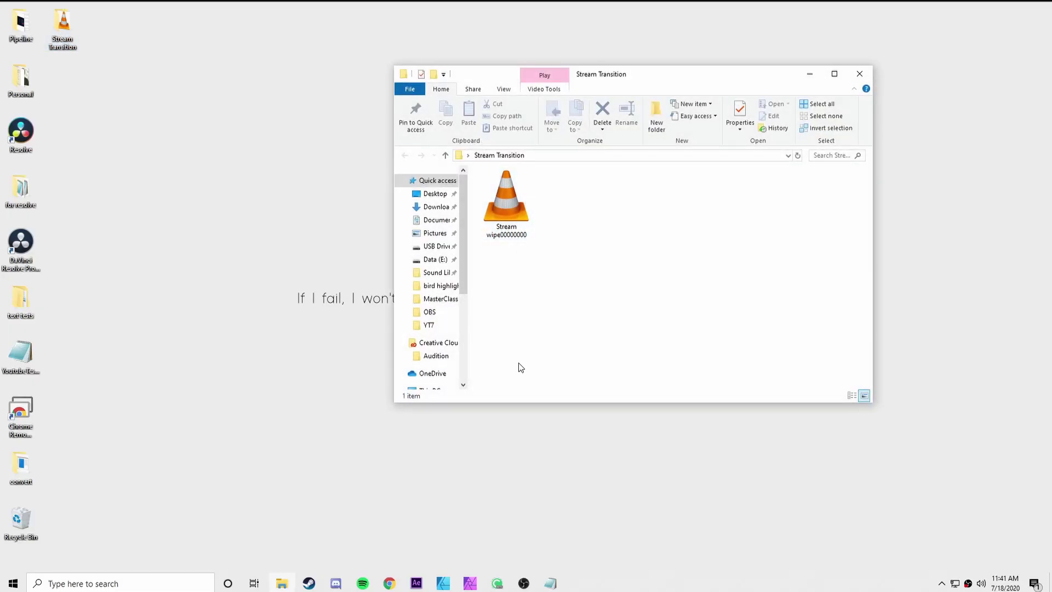
- Rename 'Stream wipe00000000' by deleting its trailing zeros
{"action": "left_click", "coordinate": [509, 230]}
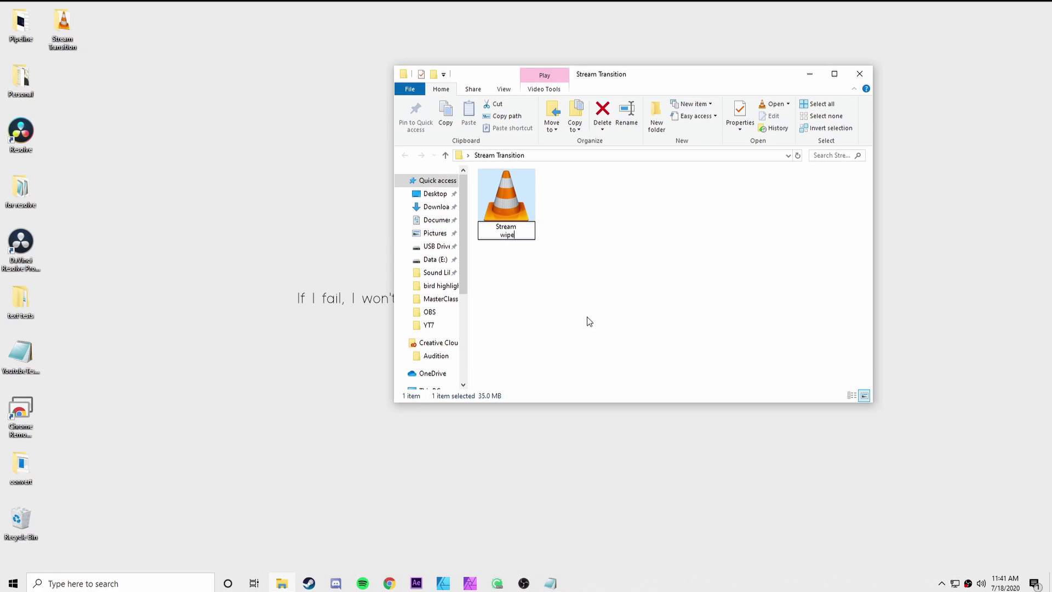
{"action": "key", "text": "BackSpace"}
{"action": "key", "text": "BackSpace"}
{"action": "key", "text": "BackSpace"}
{"action": "key", "text": "BackSpace"}
{"action": "key", "text": "BackSpace"}
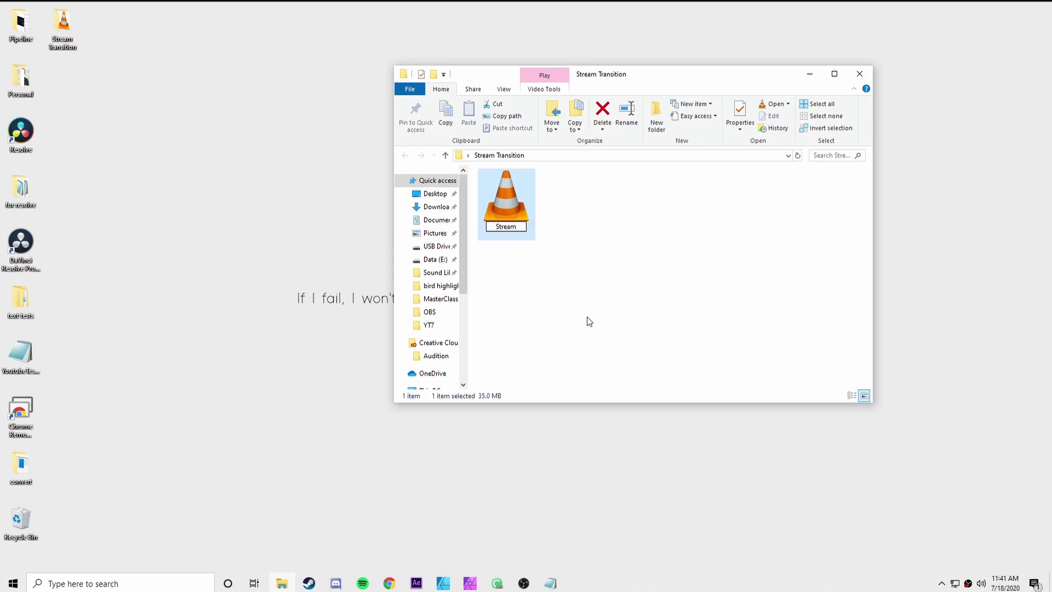
{"action": "key", "text": "Return"}
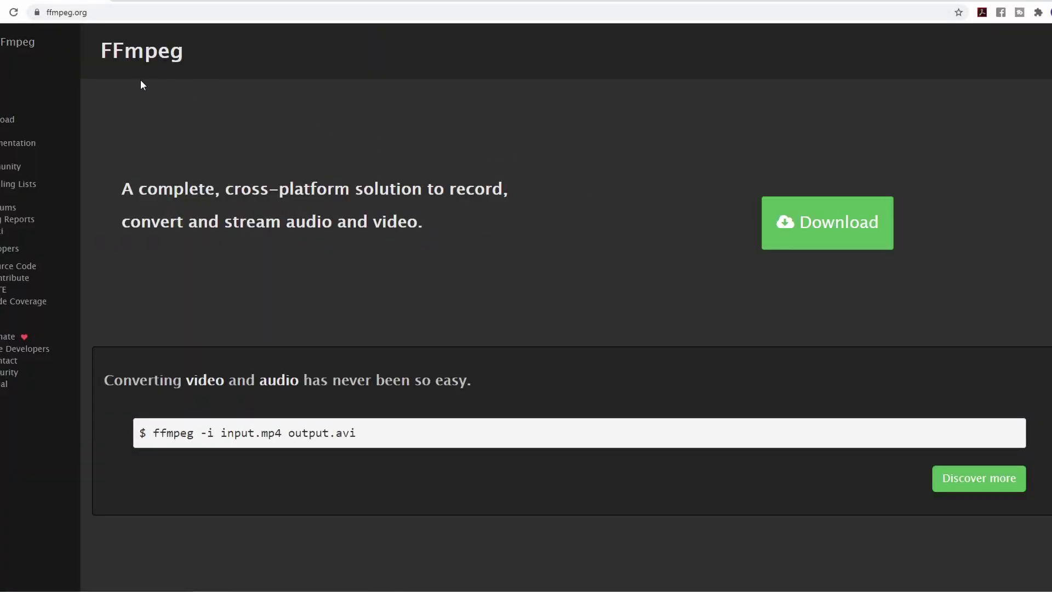
- Get the Windows 64-bit static FFmpeg zip from the Zeranoe builds page
{"action": "left_click", "coordinate": [822, 225]}
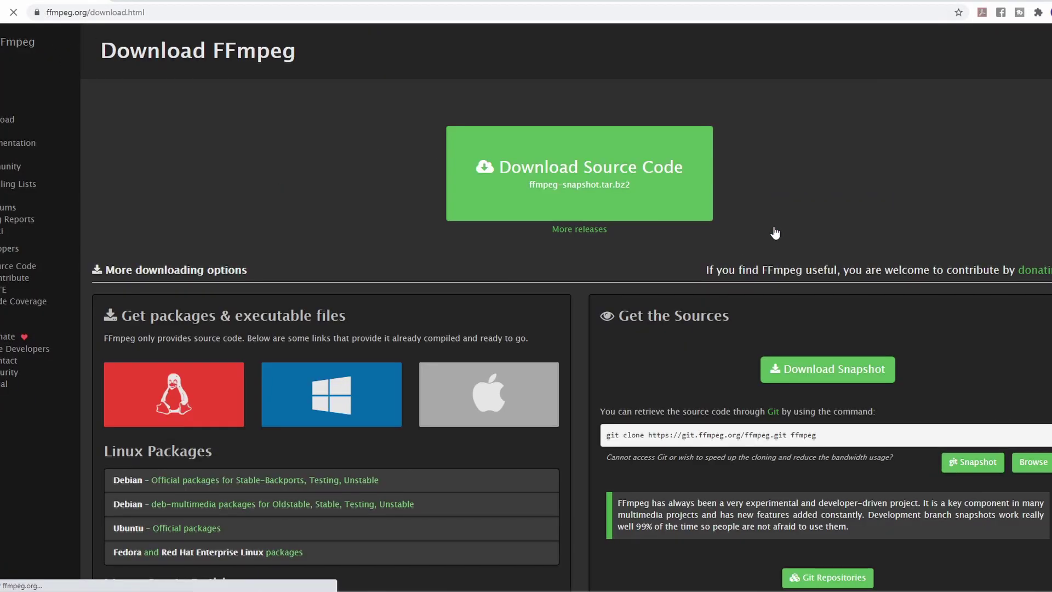
{"action": "mouse_move", "coordinate": [297, 412]}
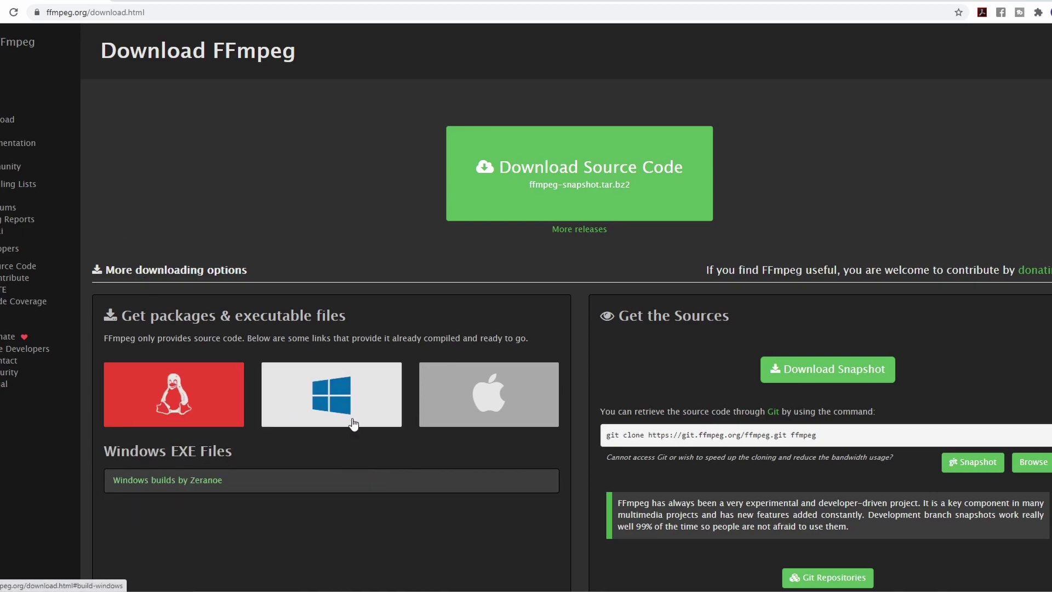
{"action": "left_click", "coordinate": [313, 491]}
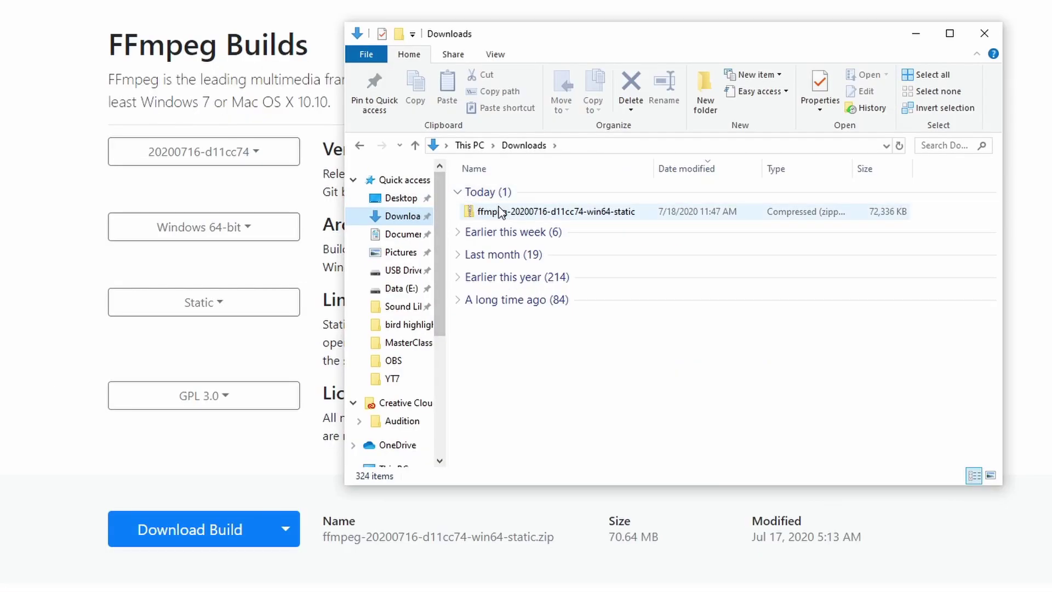
{"action": "left_click", "coordinate": [496, 211]}
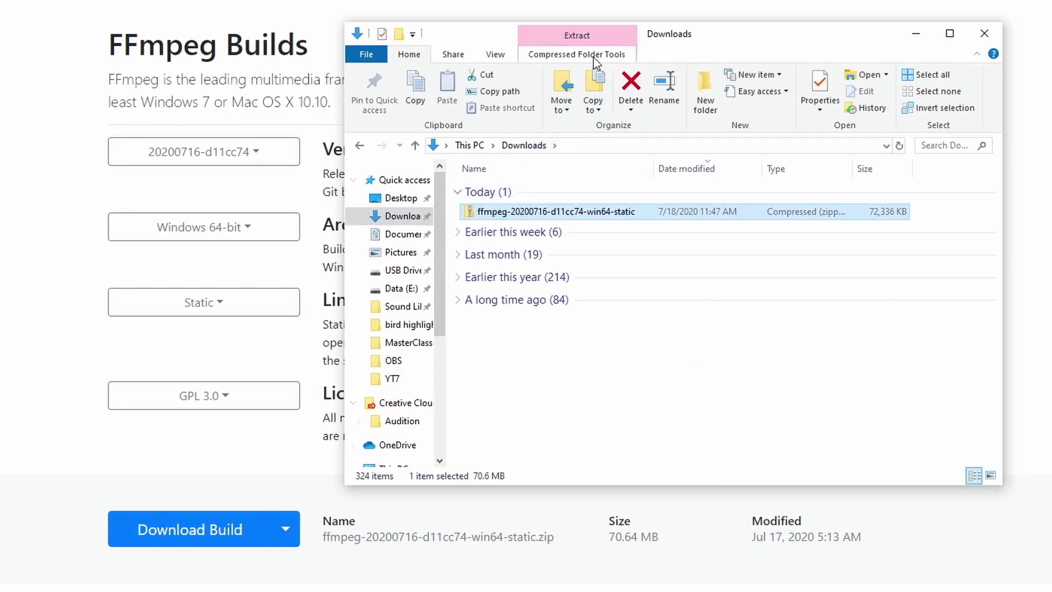
- Extract the ffmpeg zip and open its bin folder
{"action": "left_click", "coordinate": [577, 55]}
{"action": "left_click", "coordinate": [876, 92]}
{"action": "left_click", "coordinate": [663, 480]}
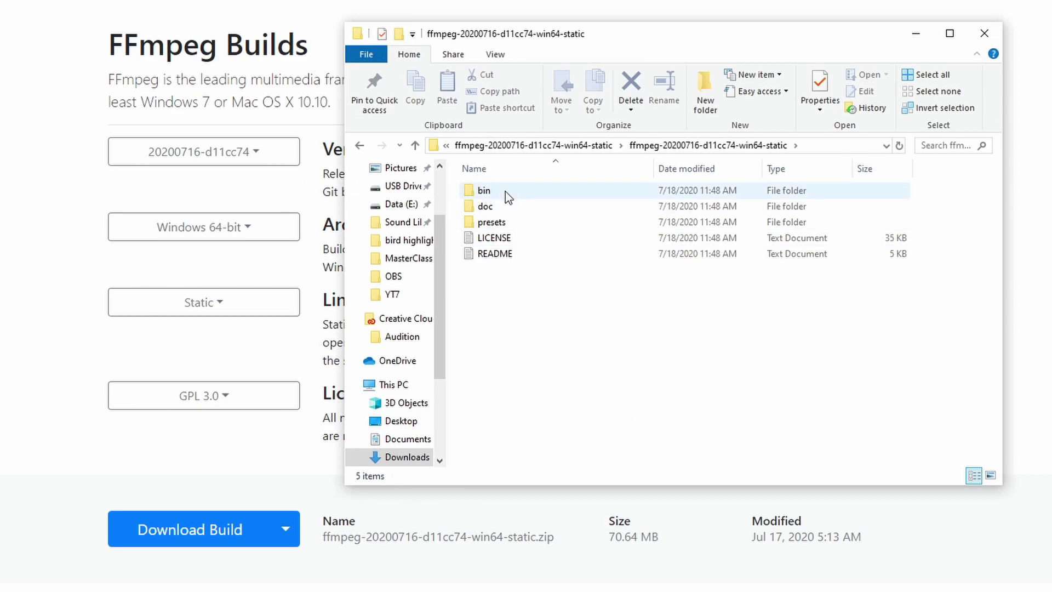
{"action": "double_click", "coordinate": [505, 192]}
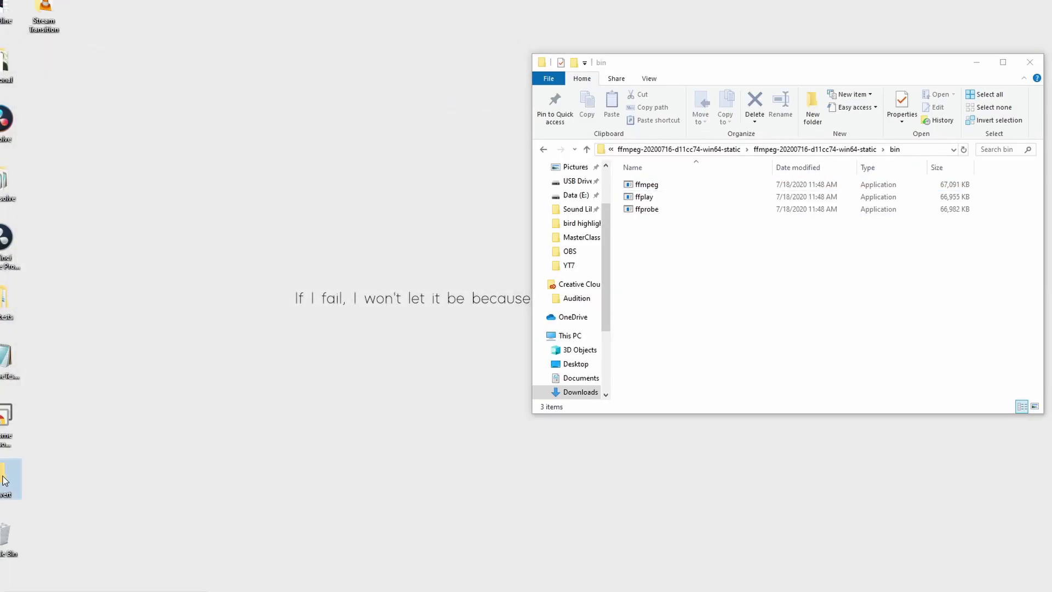
- Move ffmpeg.exe from the bin folder into the desktop convert folder
{"action": "double_click", "coordinate": [4, 480]}
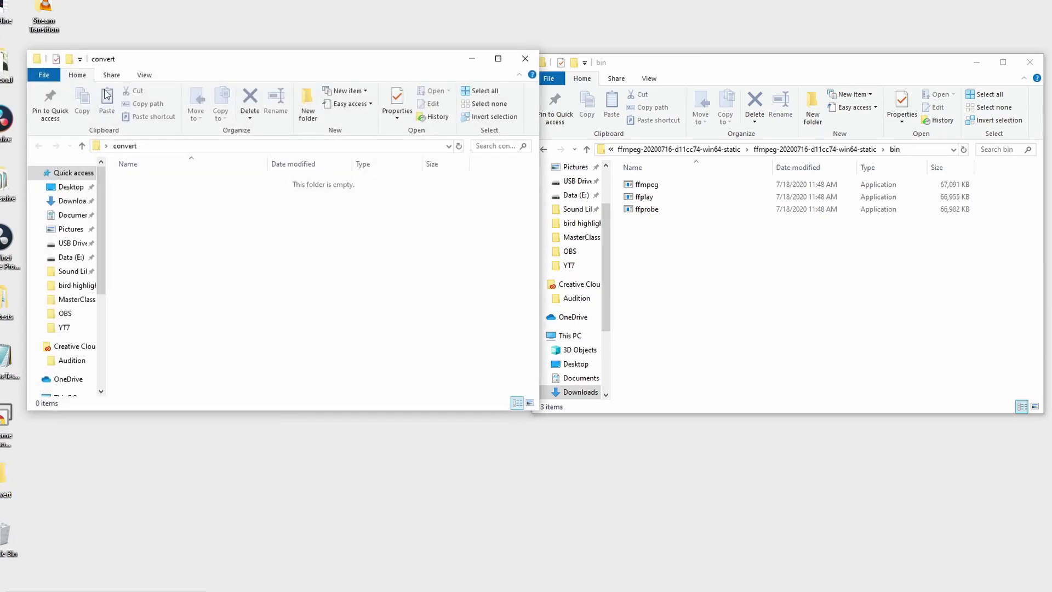
{"action": "left_click_drag", "start_coordinate": [145, 61], "coordinate": [125, 55]}
{"action": "left_click_drag", "start_coordinate": [652, 184], "coordinate": [164, 266]}
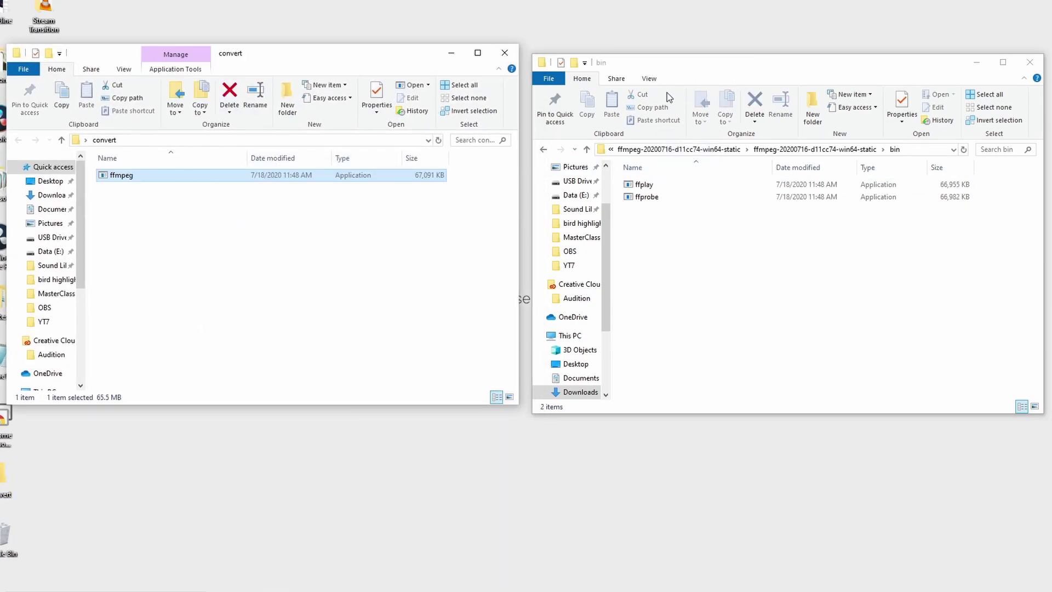
{"action": "left_click", "coordinate": [1030, 62]}
{"action": "left_click_drag", "start_coordinate": [305, 56], "coordinate": [568, 76]}
- Move the StreamWipe clip from Stream Transition into the convert folder
{"action": "left_click", "coordinate": [55, 38]}
{"action": "double_click", "coordinate": [55, 37]}
{"action": "left_click_drag", "start_coordinate": [499, 95], "coordinate": [845, 60]}
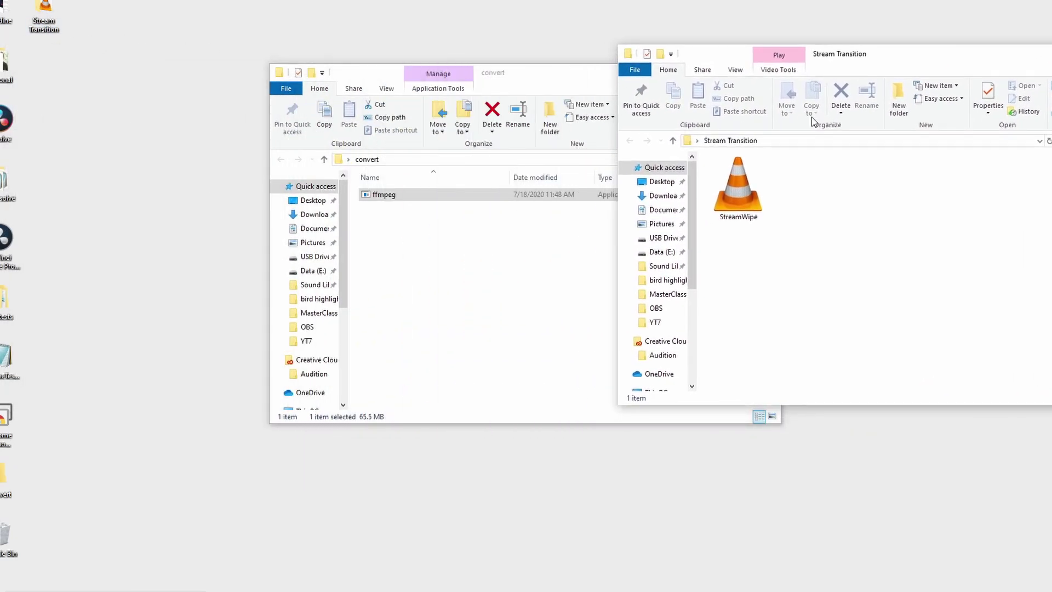
{"action": "left_click", "coordinate": [761, 203]}
{"action": "left_click_drag", "start_coordinate": [761, 203], "coordinate": [465, 249]}
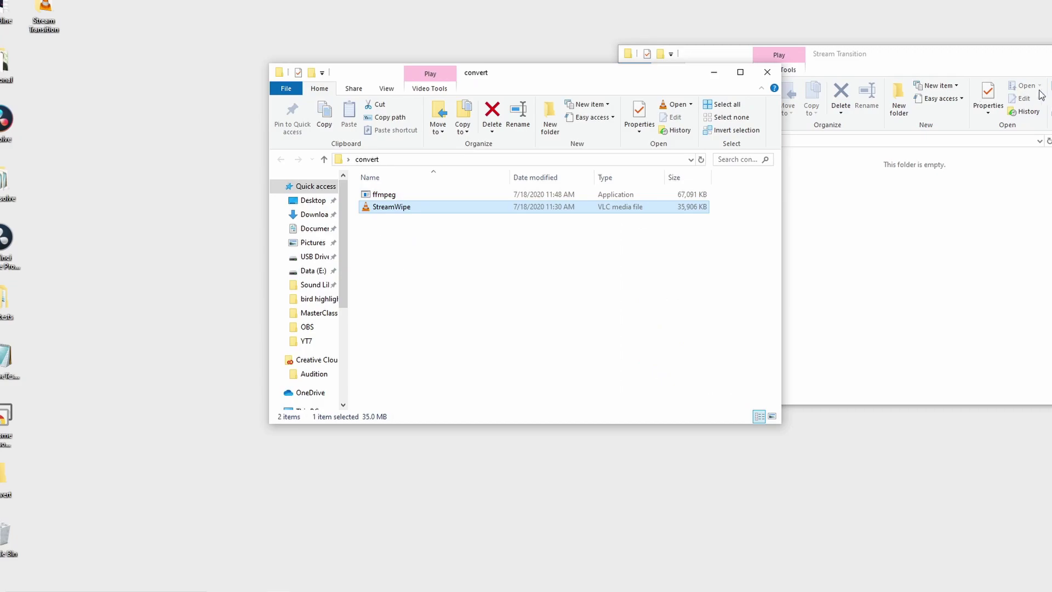
{"action": "left_click", "coordinate": [1007, 66]}
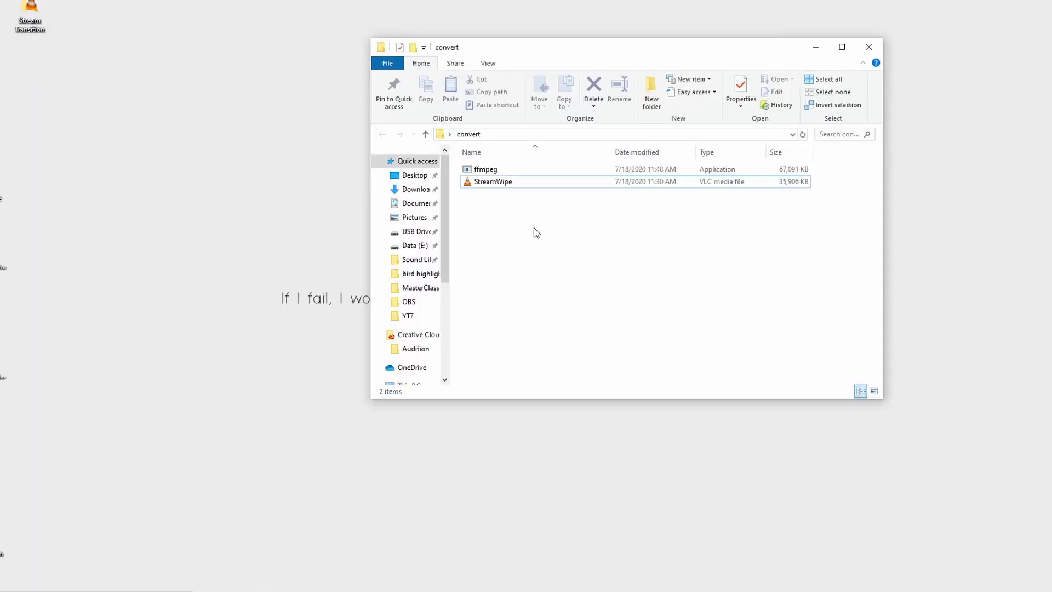
- Launch Command Prompt and cd into the convert folder
{"action": "left_click", "coordinate": [66, 583]}
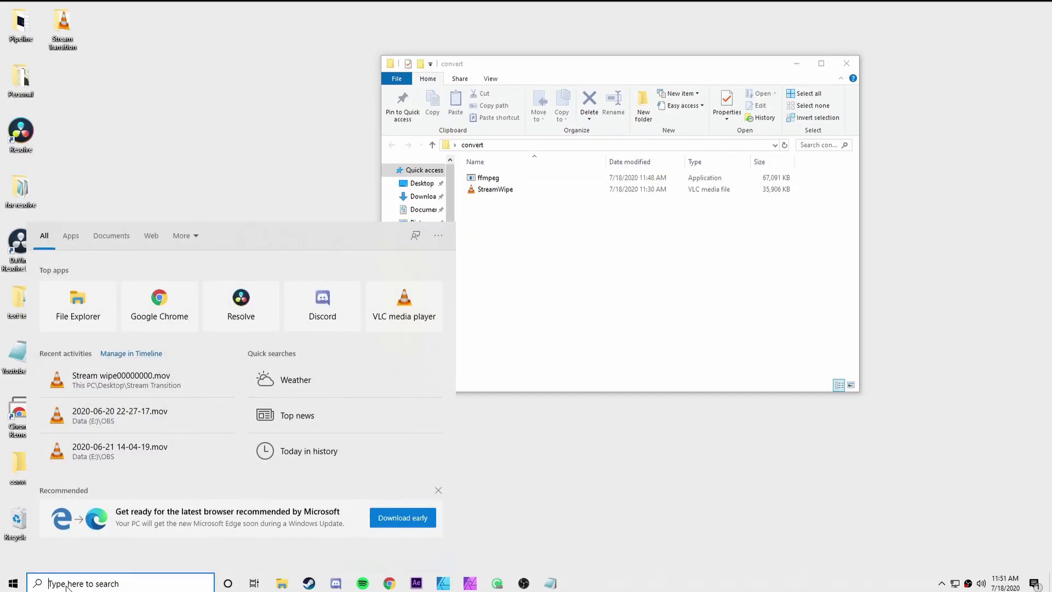
{"action": "type", "text": "cmd"}
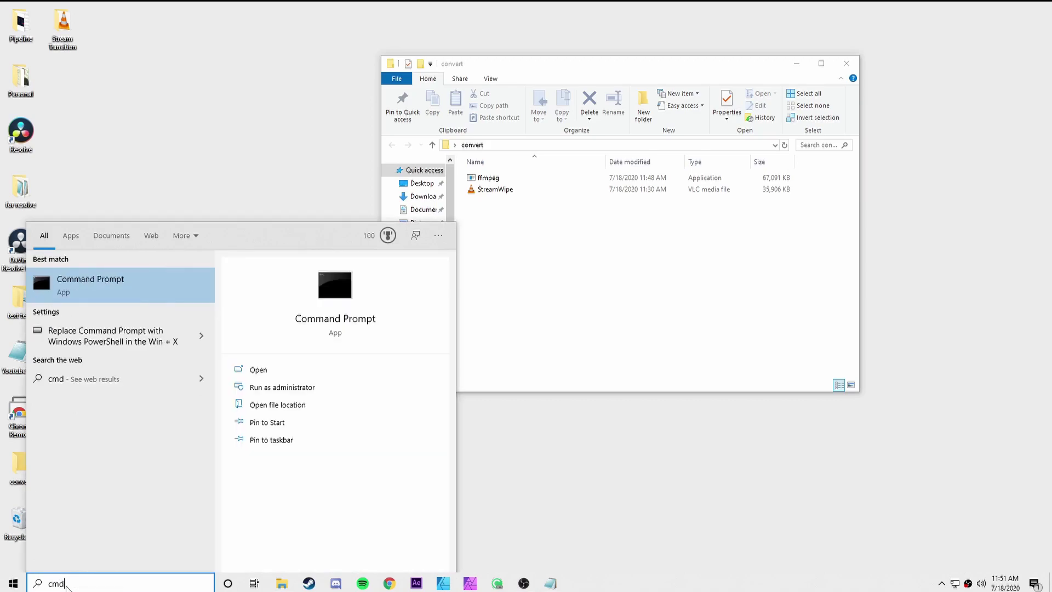
{"action": "key", "text": "Return"}
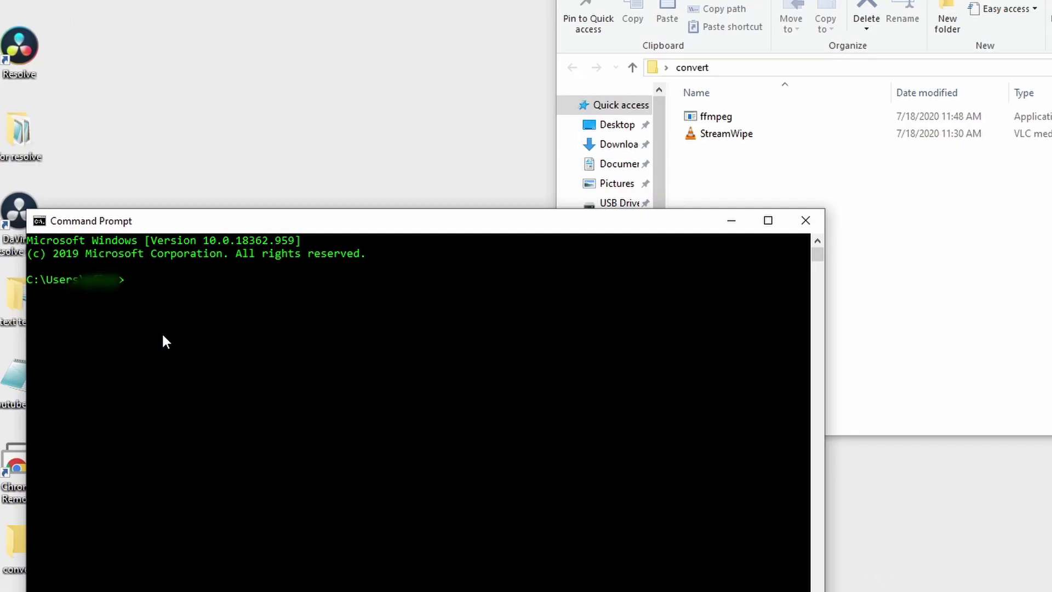
{"action": "type", "text": "cd"}
{"action": "left_click_drag", "start_coordinate": [789, 0], "coordinate": [1048, 0]}
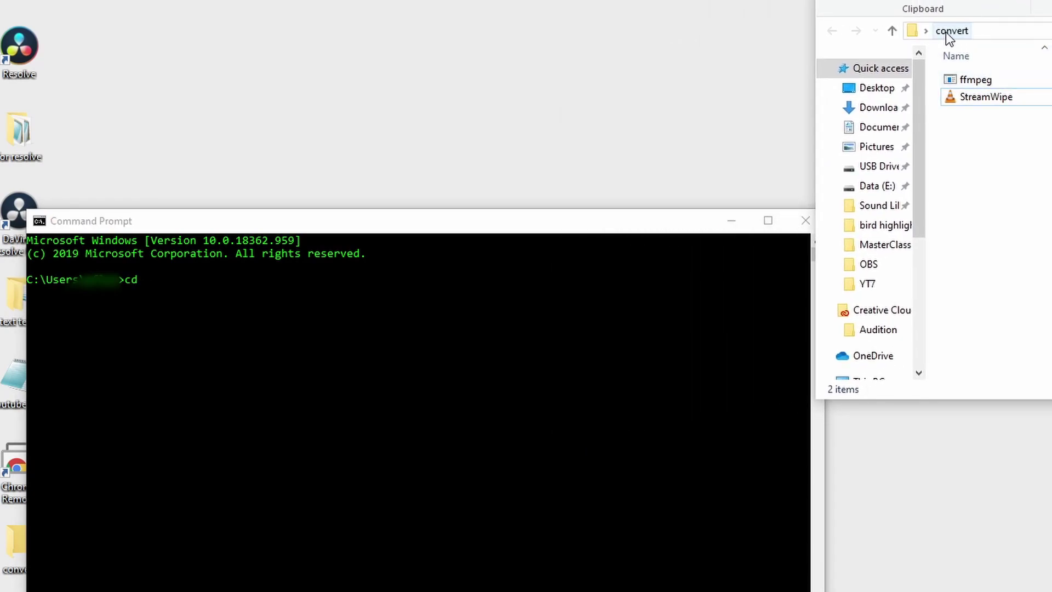
{"action": "left_click_drag", "start_coordinate": [949, 32], "coordinate": [159, 285]}
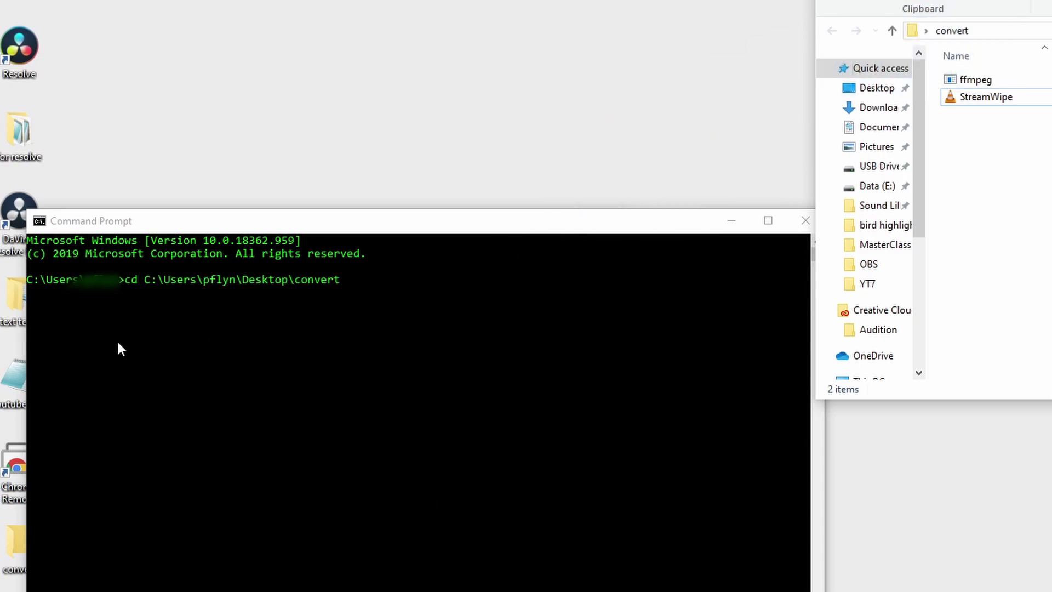
{"action": "left_click", "coordinate": [356, 284]}
{"action": "key", "text": "Return"}
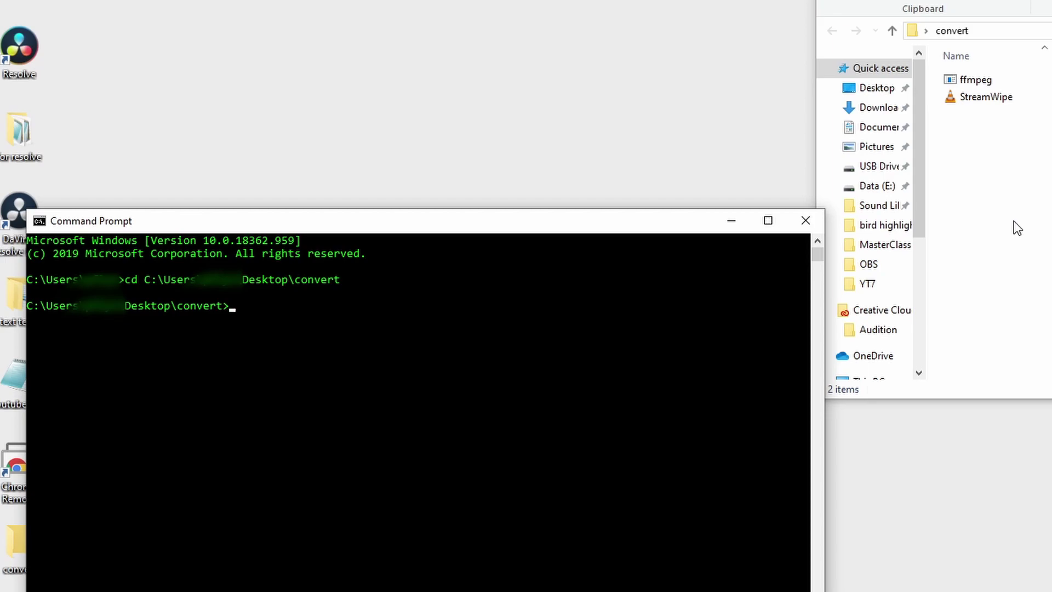
- Run 'ffmpeg -i StreamWipe.mov StreamWipe.webm' to create the WebM file
{"action": "type", "text": "ffmpeg"}
{"action": "type", "text": "-i StreamWipe.mov"}
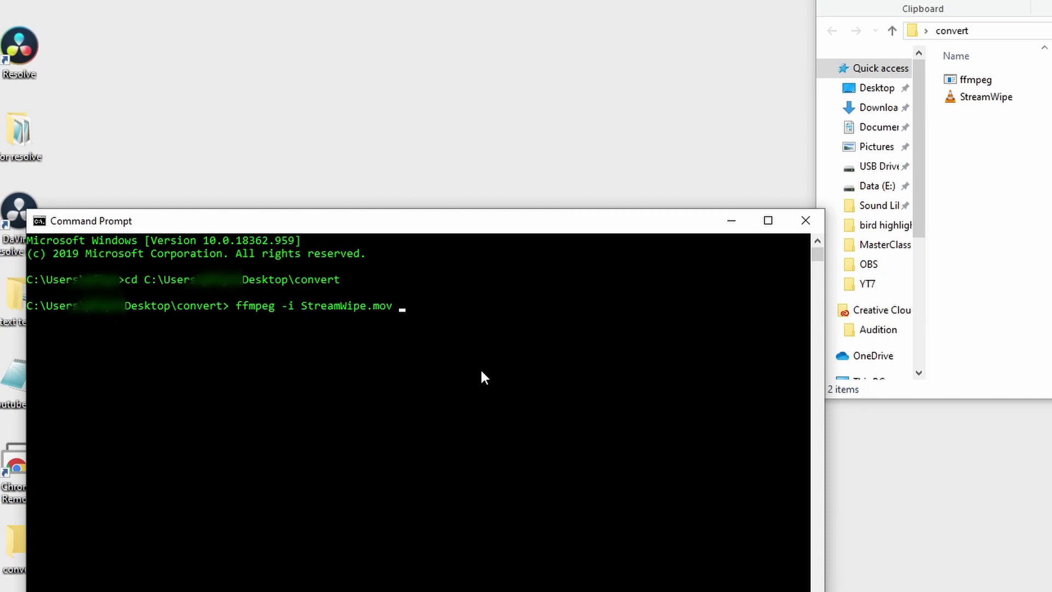
{"action": "type", "text": " StreamWipe"}
{"action": "type", "text": ".web"}
{"action": "type", "text": "m"}
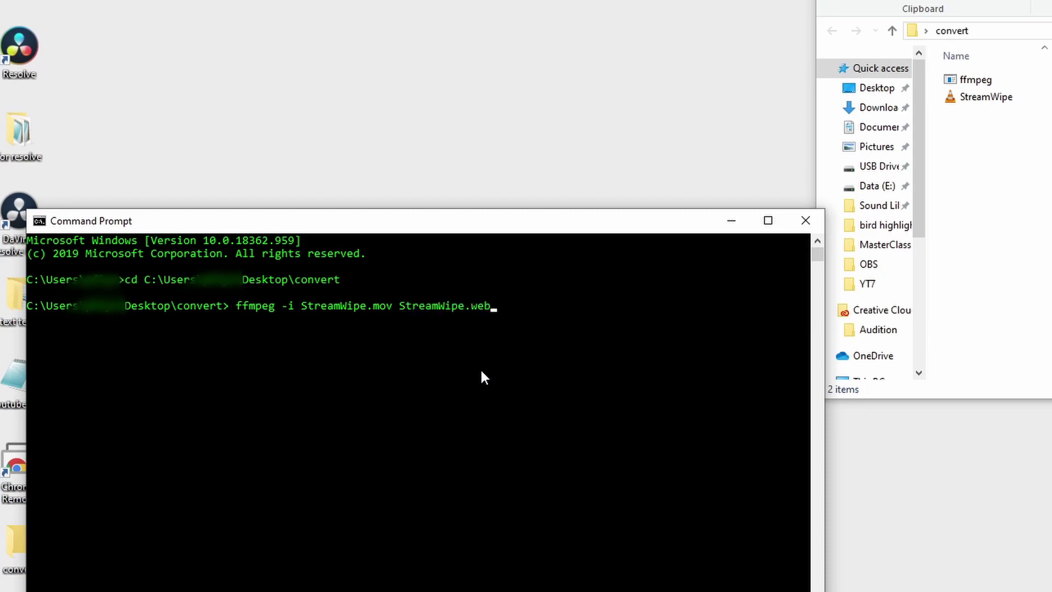
{"action": "key", "text": "Return"}
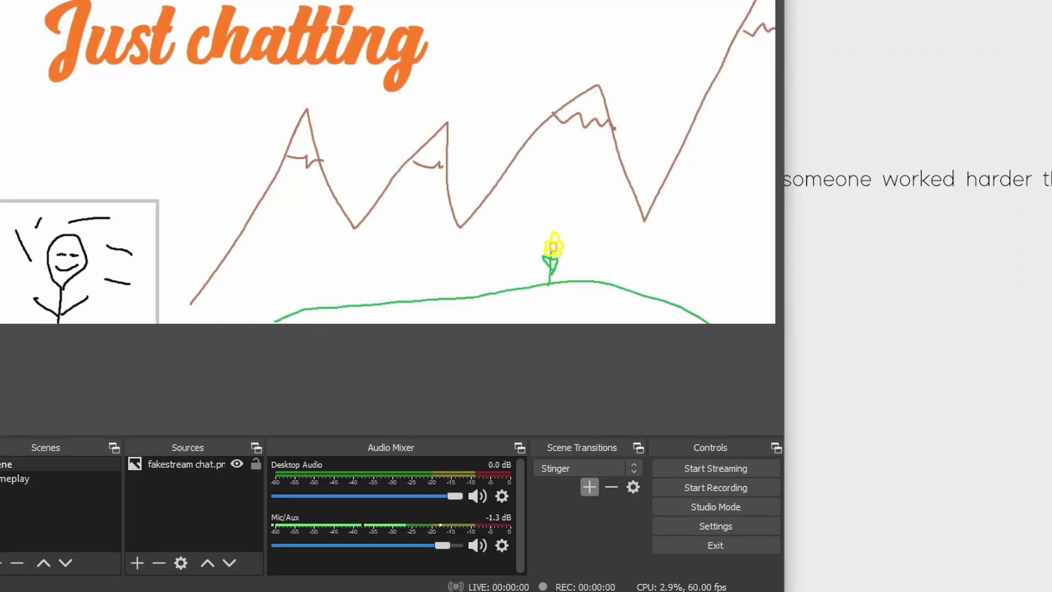
- Add a Stinger transition using Desktop > convert > StreamWipe.webm and preview it
{"action": "left_click", "coordinate": [589, 487]}
{"action": "left_click", "coordinate": [617, 535]}
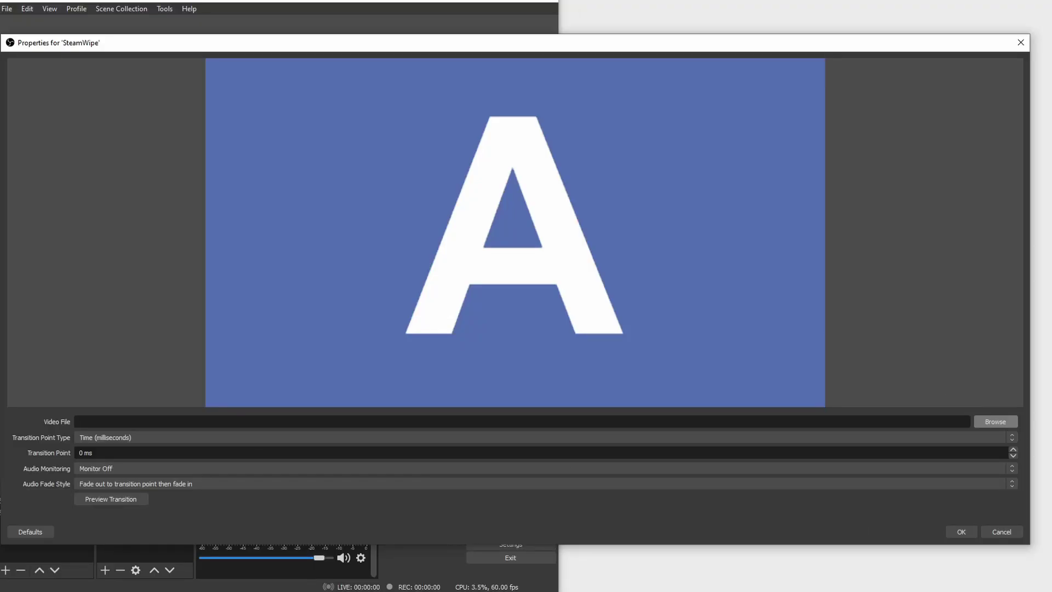
{"action": "left_click", "coordinate": [995, 421]}
{"action": "left_click", "coordinate": [49, 228]}
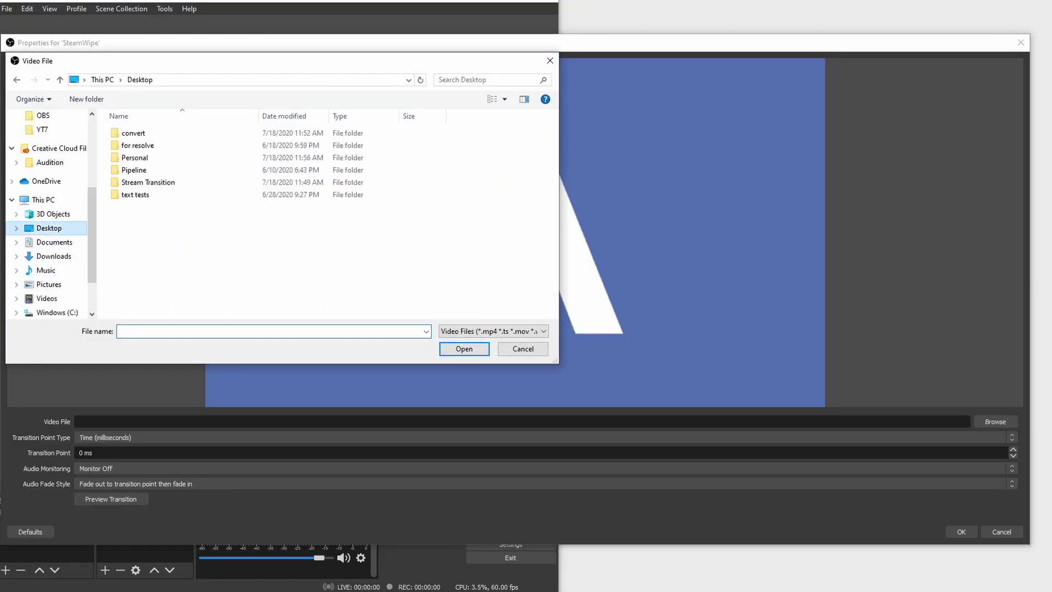
{"action": "double_click", "coordinate": [134, 133]}
{"action": "left_click", "coordinate": [140, 145]}
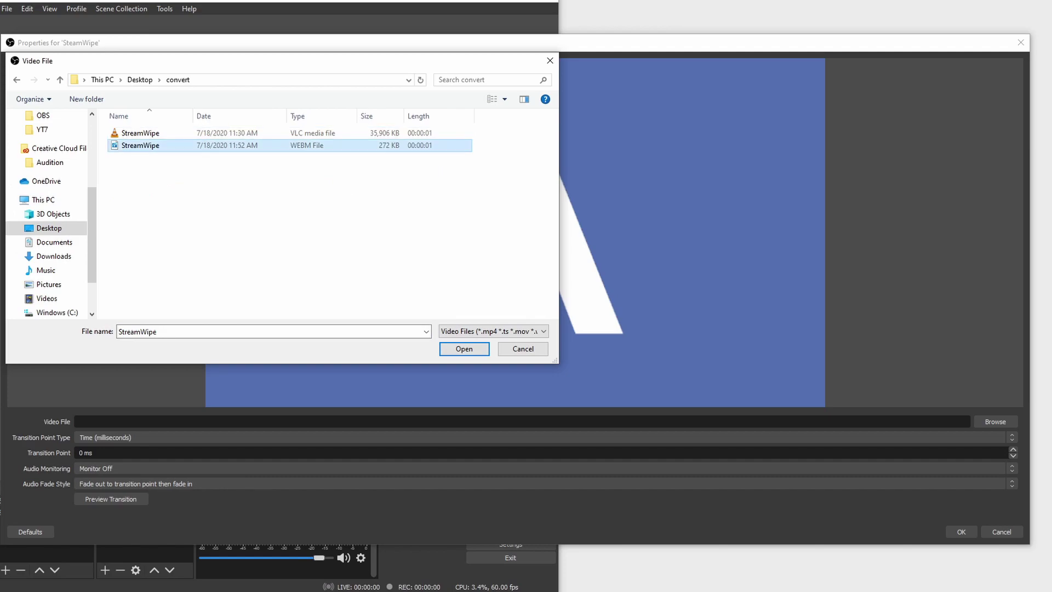
{"action": "left_click", "coordinate": [464, 349]}
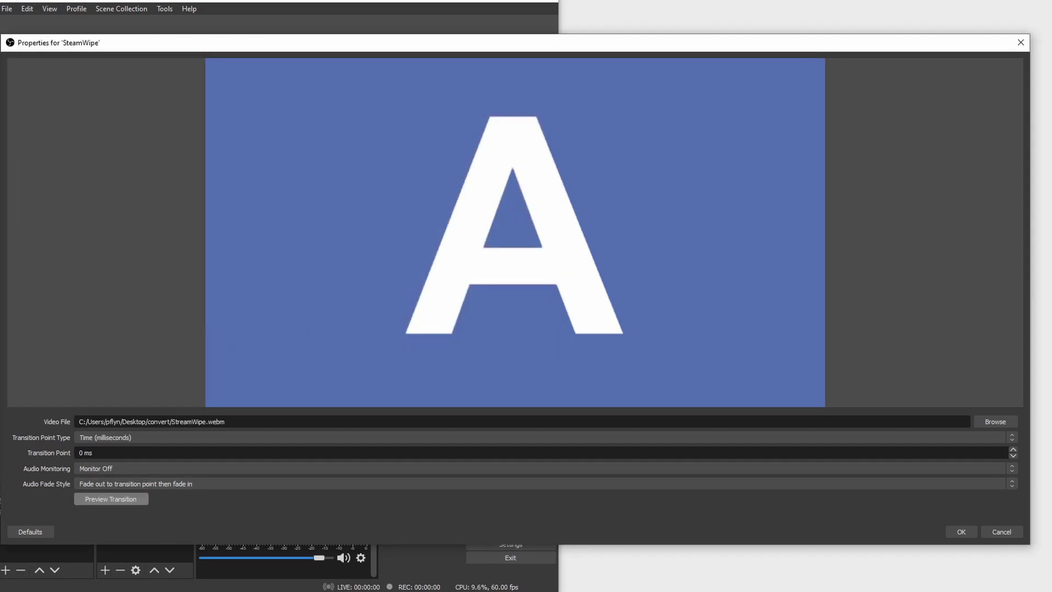
{"action": "left_click", "coordinate": [111, 498]}
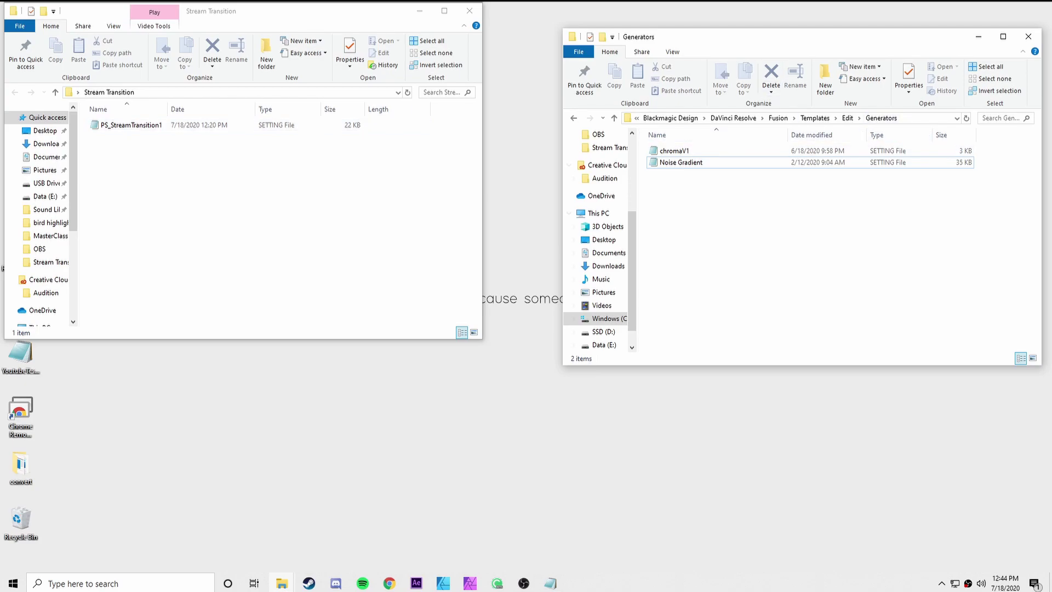
- Copy PS_StreamTransition1 into Resolve's Fusion Templates Edit Generators folder
{"action": "left_click", "coordinate": [131, 125]}
{"action": "key", "text": "ctrl+c"}
{"action": "key", "text": "alt+Tab"}
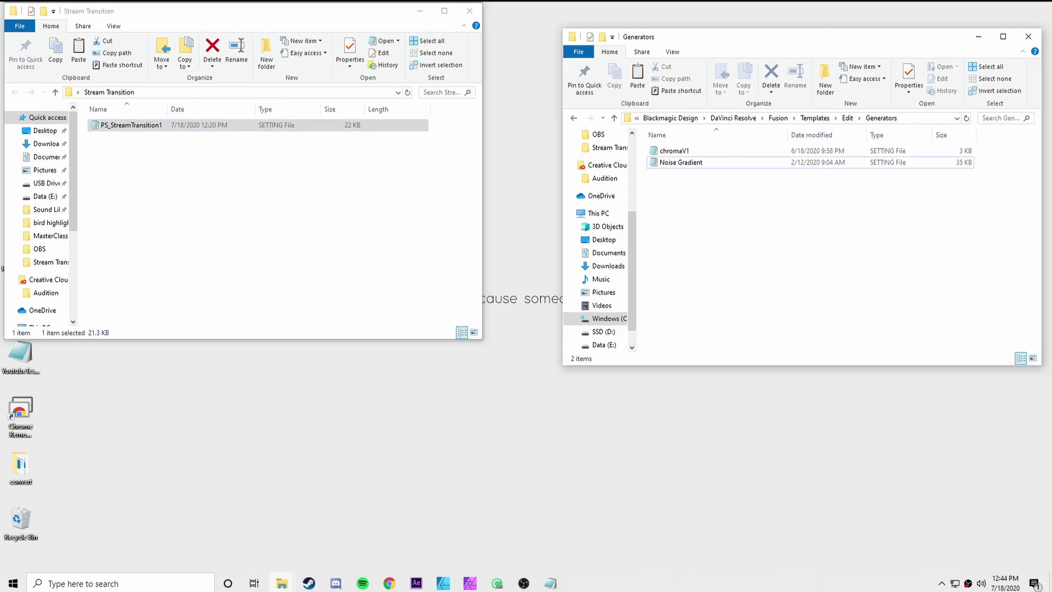
{"action": "key", "text": "ctrl+v"}
- Launch DaVinci Resolve from the Start search with 'res'
{"action": "key", "text": "super"}
{"action": "type", "text": "res"}
{"action": "key", "text": "Return"}
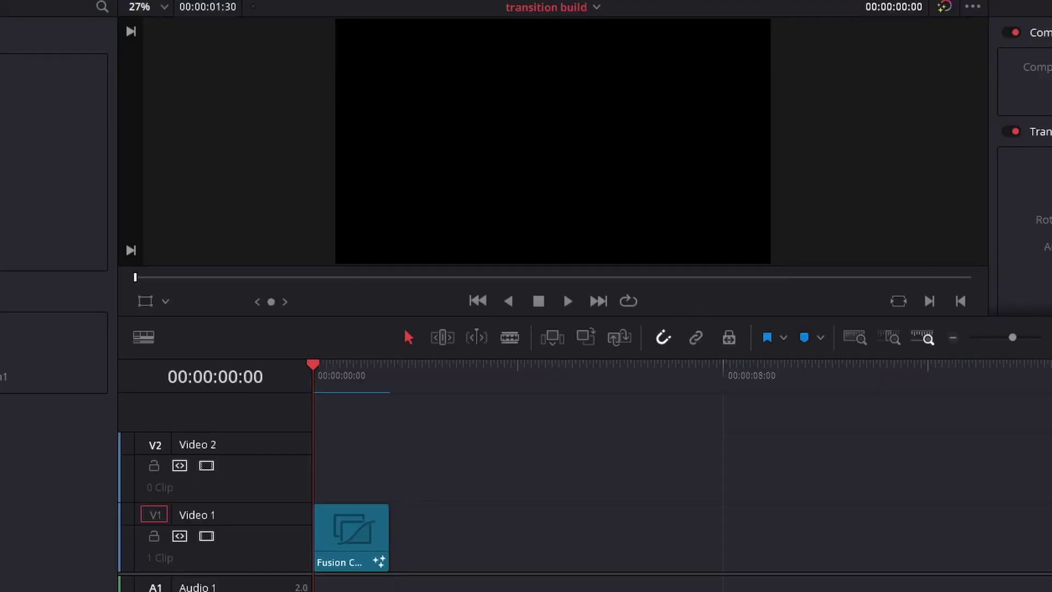
- Review the Fusion transition, then add PS_StreamTransition1 to Video 1 right after it
{"action": "key", "text": "space"}
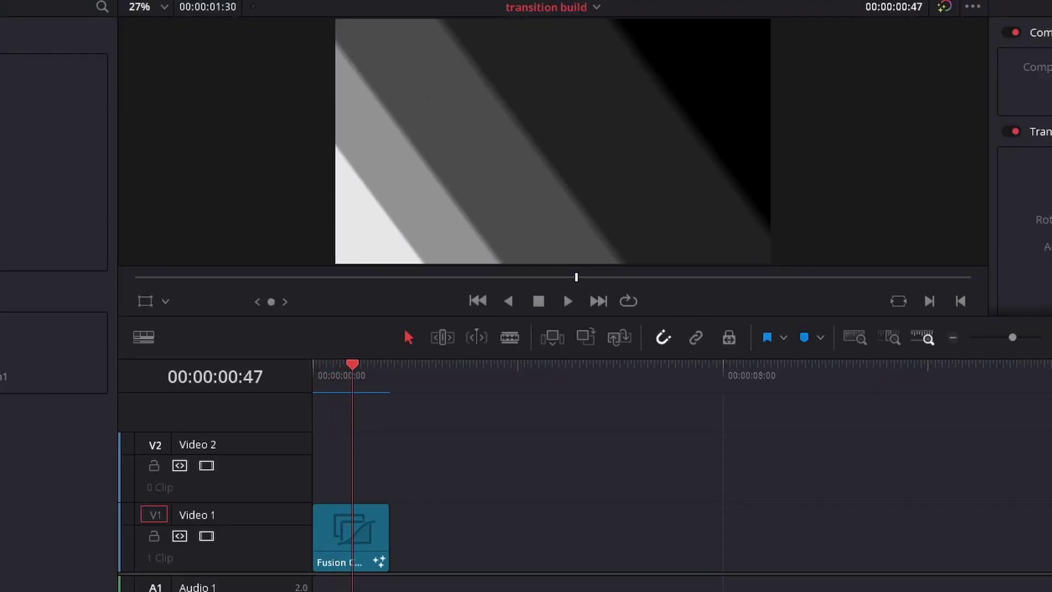
{"action": "left_click", "coordinate": [563, 291]}
{"action": "key", "text": "Left"}
{"action": "key", "text": "Left"}
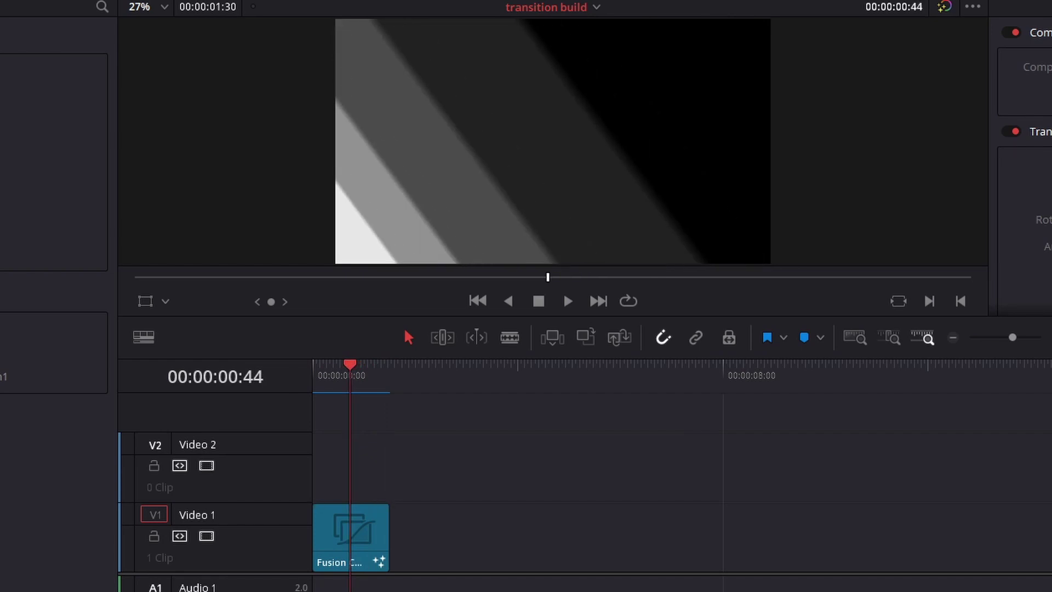
{"action": "left_click_drag", "start_coordinate": [33, 397], "coordinate": [449, 536]}
- Play the PS_StreamTransition1 clip from its start and shorten its end
{"action": "key", "text": "Down"}
{"action": "key", "text": "Down"}
{"action": "key", "text": "space"}
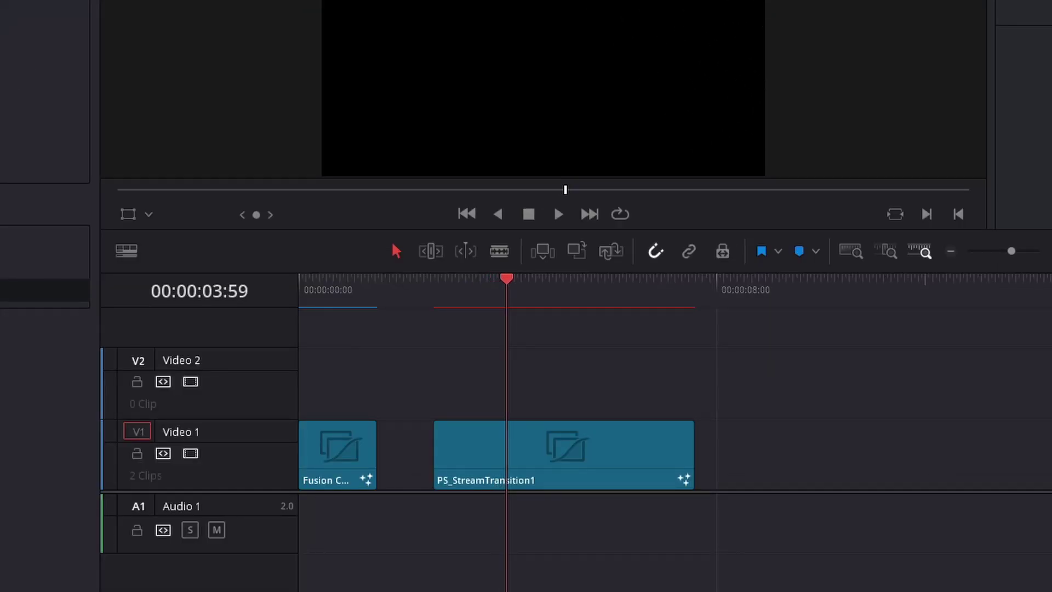
{"action": "left_click_drag", "start_coordinate": [692, 455], "coordinate": [509, 455]}
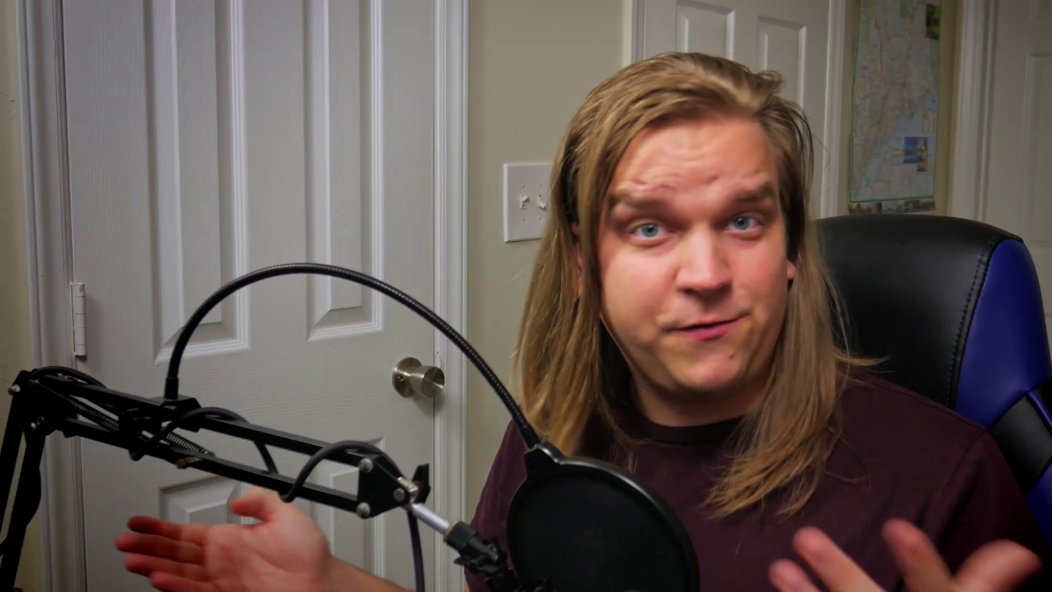